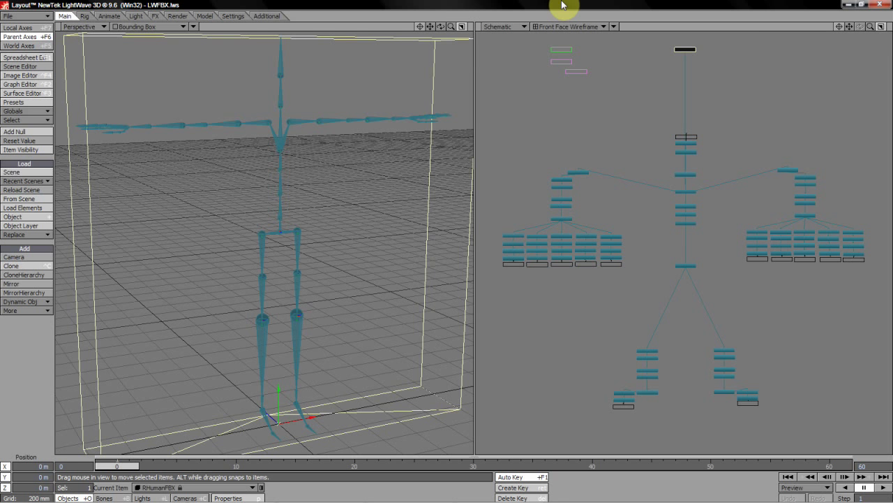
Select the lower-leg, upper-leg and hip bones on the left, the right thigh bones, the left arm bone and the neck bone.
drag(441, 28, 454, 237)
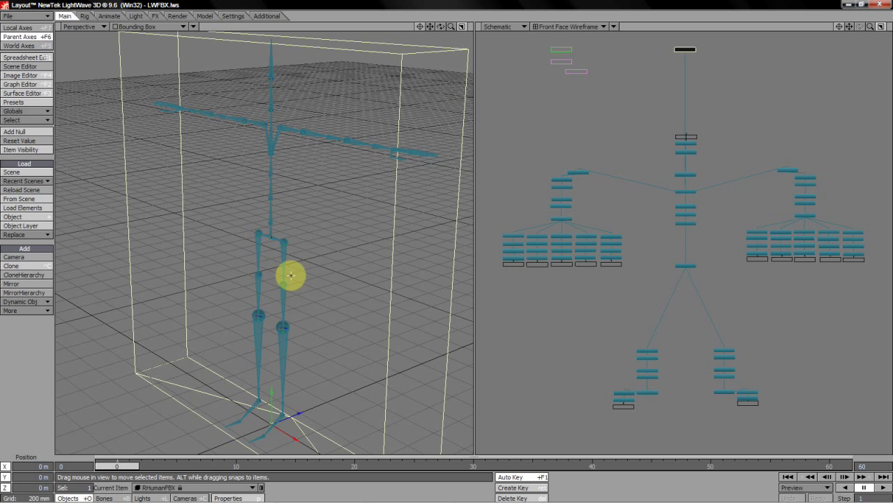
click(283, 325)
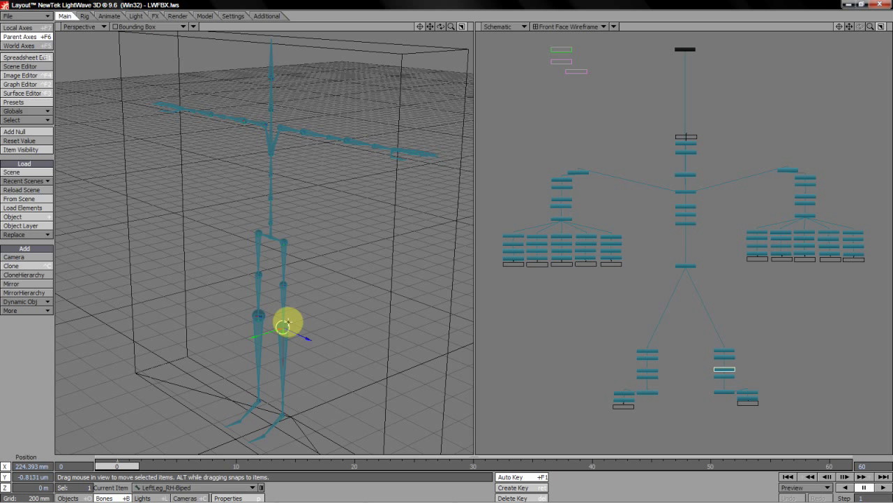
shift+click(283, 285)
shift+click(283, 241)
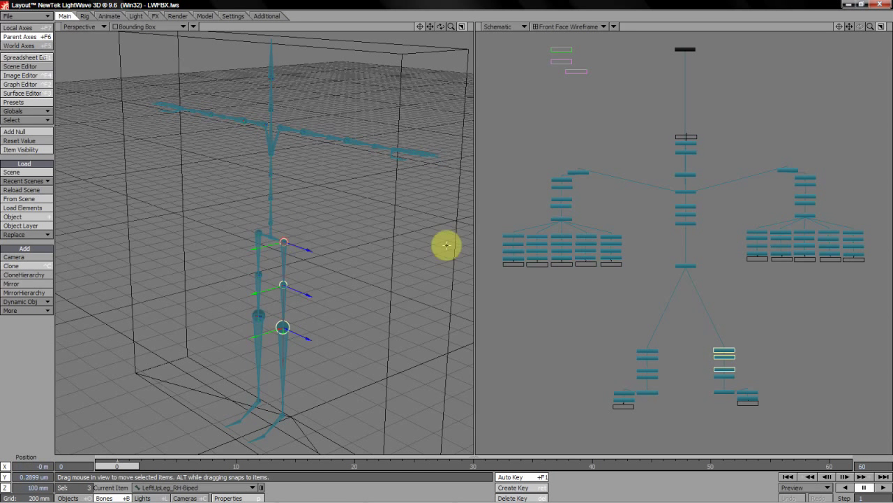
shift+click(262, 277)
shift+click(259, 233)
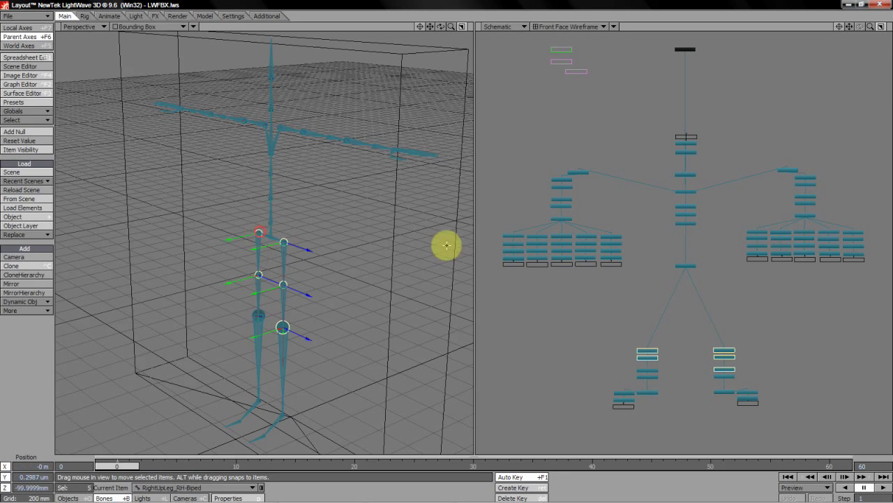
shift+click(303, 129)
shift+click(270, 110)
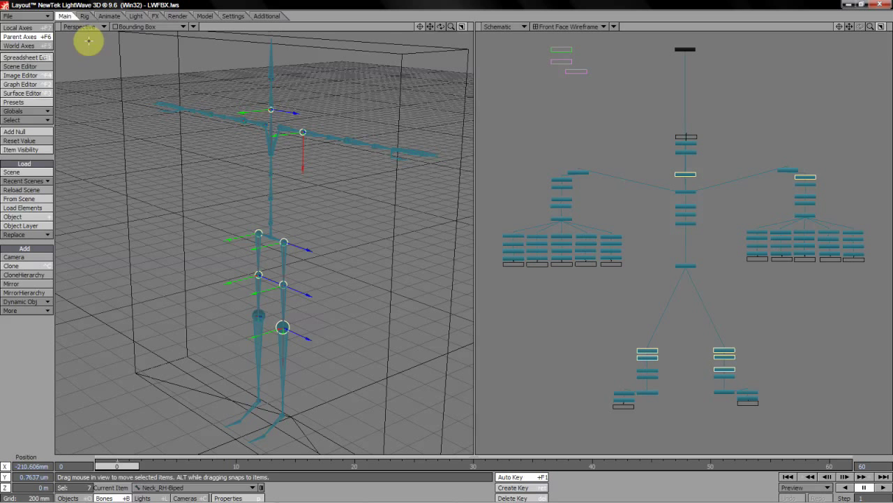
Switch to local axes and check the selected bones' axis directions in the side, top and perspective views.
click(28, 30)
click(28, 29)
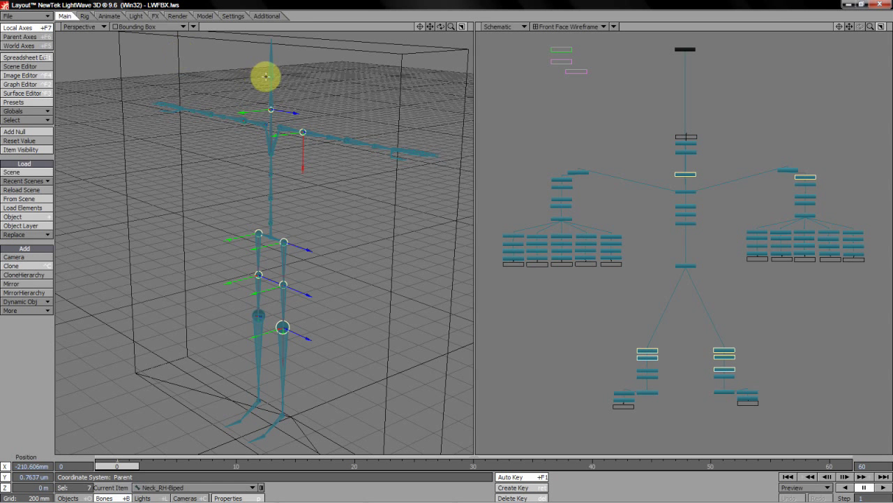
key(3)
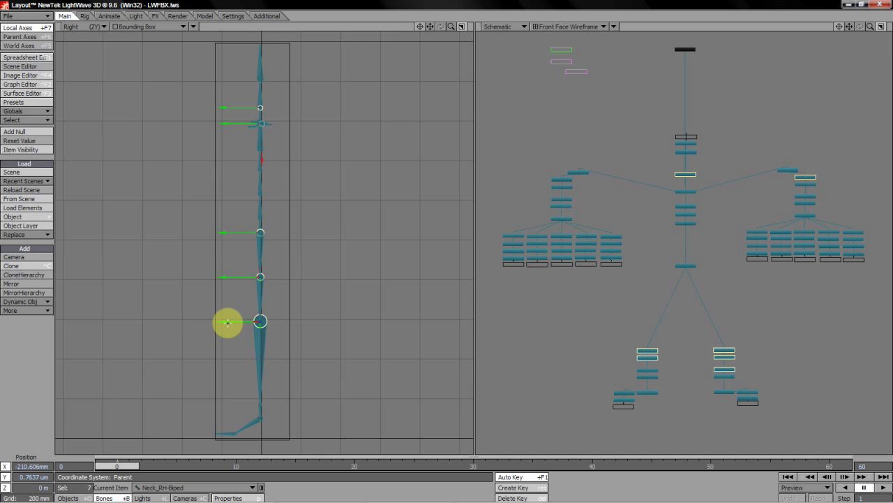
key(2)
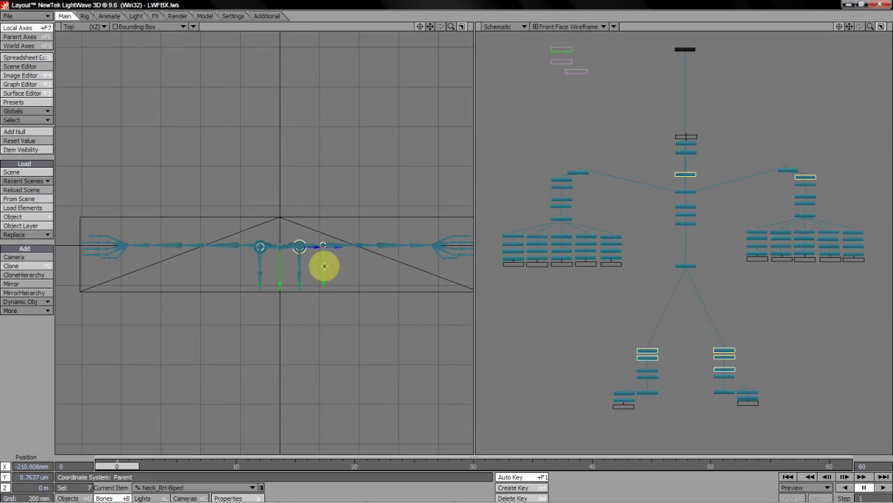
key(4)
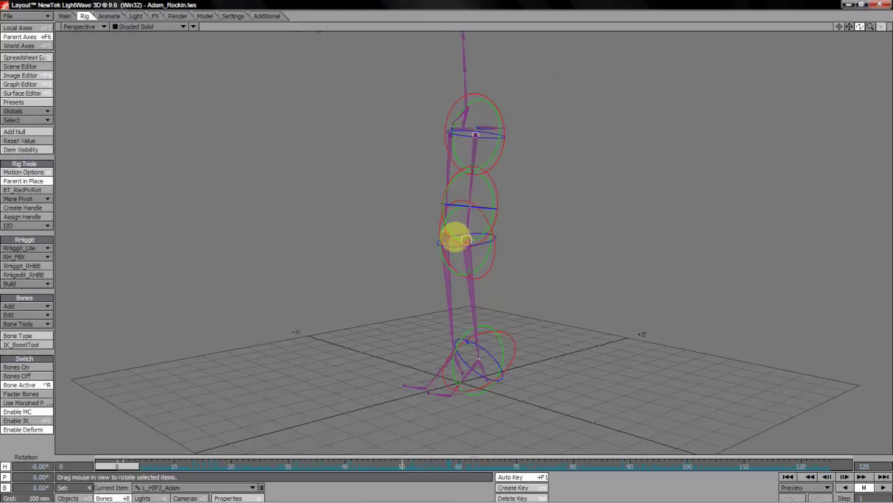
Show the selected bones of the Adam_Rockin rig with local axes and activate the Move tool.
mouse_move(455, 237)
alt+mouse_down()
mouse_move(463, 239)
mouse_move(451, 237)
alt+mouse_up()
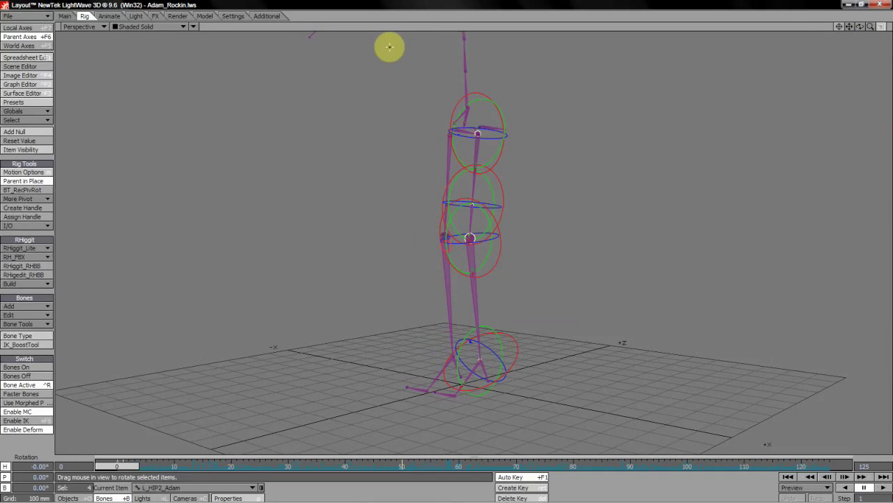
click(31, 30)
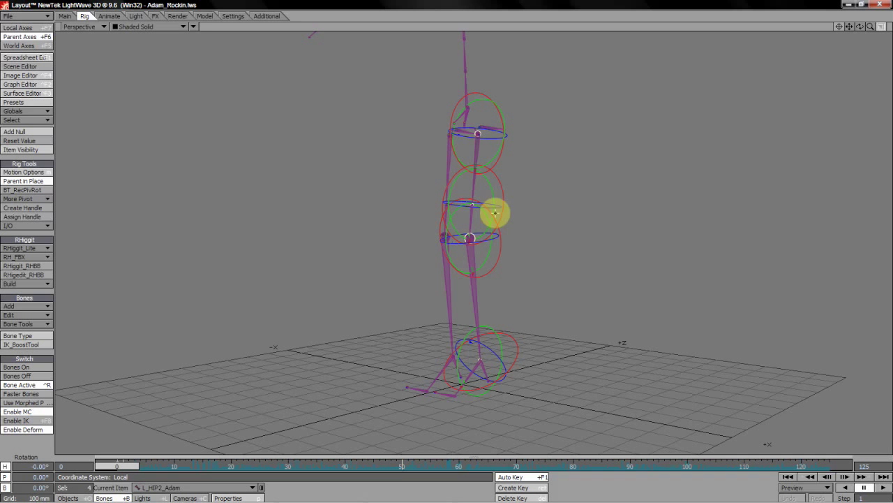
drag(859, 29, 455, 236)
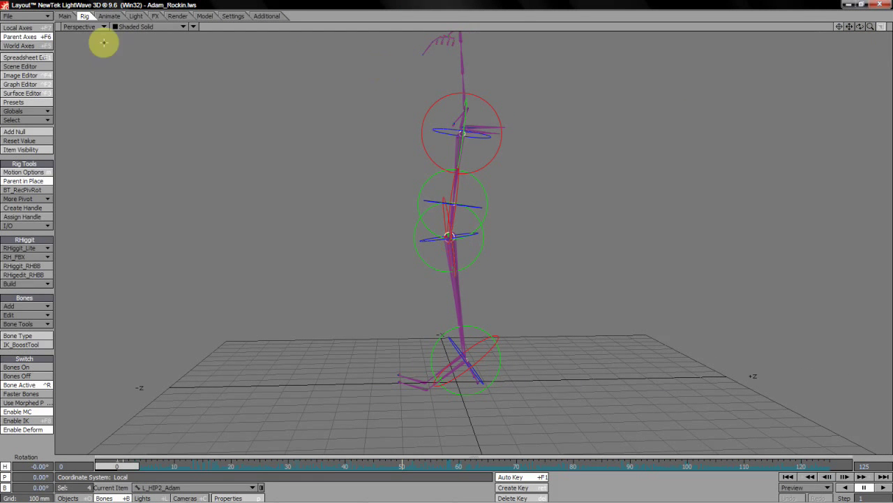
click(30, 29)
key(t)
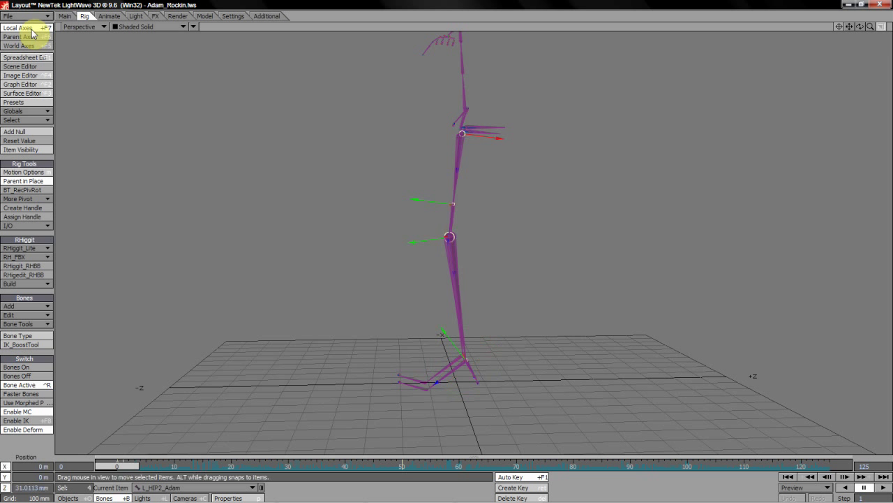
Examine the Adam_Rockin rig's local bone axes from the side, front and perspective, comparing them with the LWFBX rig.
key(5)
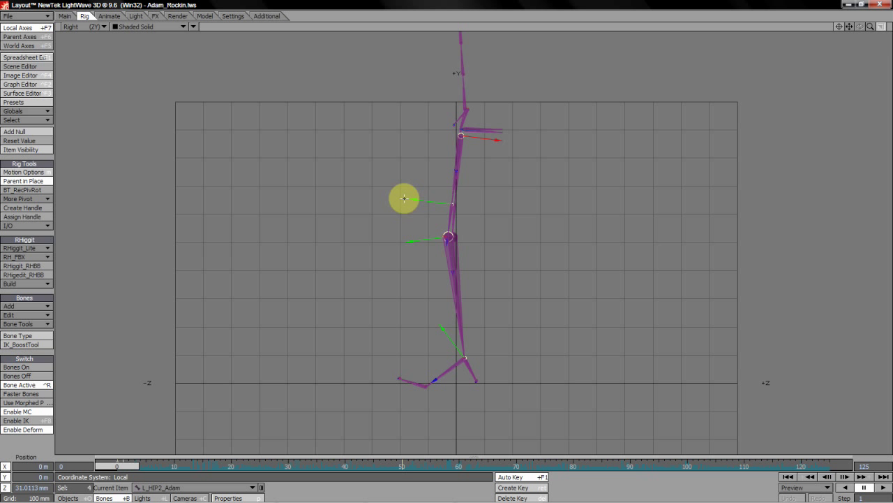
key(4)
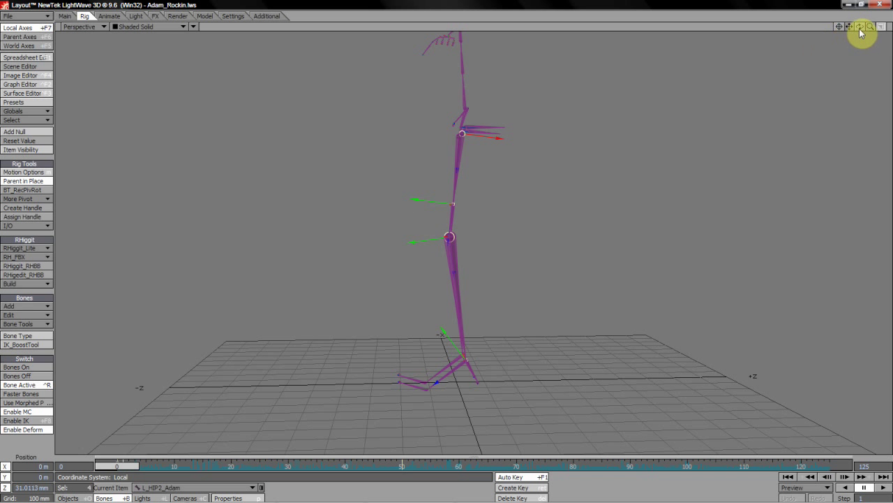
drag(860, 27, 454, 238)
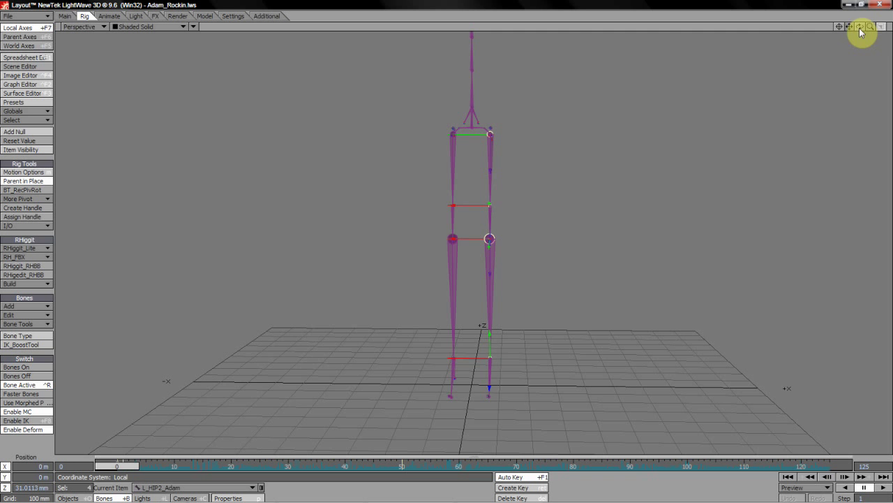
drag(860, 32, 454, 240)
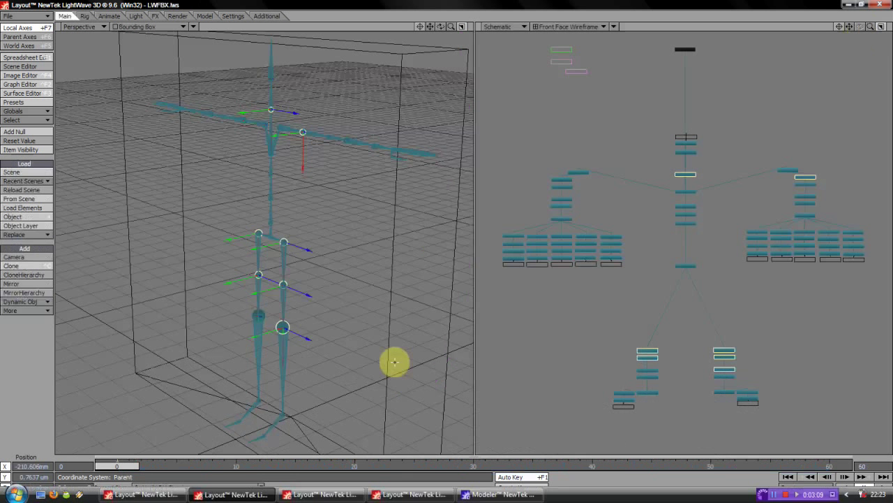
mouse_move(441, 28)
mouse_down()
mouse_move(454, 238)
mouse_move(510, 226)
mouse_move(454, 239)
mouse_move(447, 26)
mouse_up()
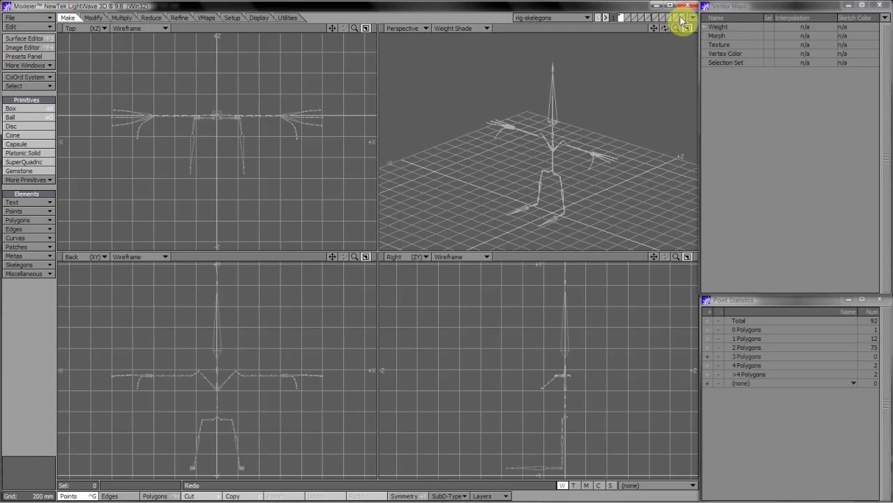
Select the spine, left upper-leg, left shoulder, arm, forearm and hand, neck and right shoulder bones of the rig-skelegons skeleton in Layout.
mouse_move(358, 234)
mouse_down()
mouse_move(372, 235)
mouse_move(355, 235)
mouse_up()
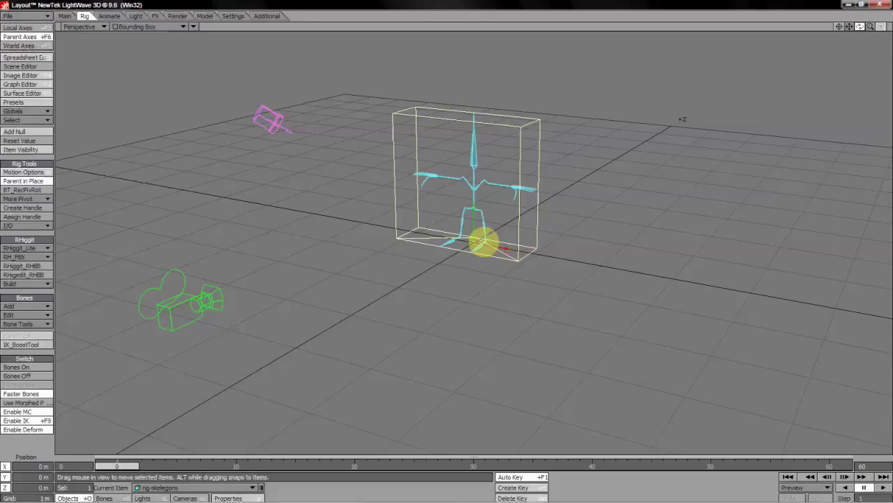
drag(482, 239, 530, 209)
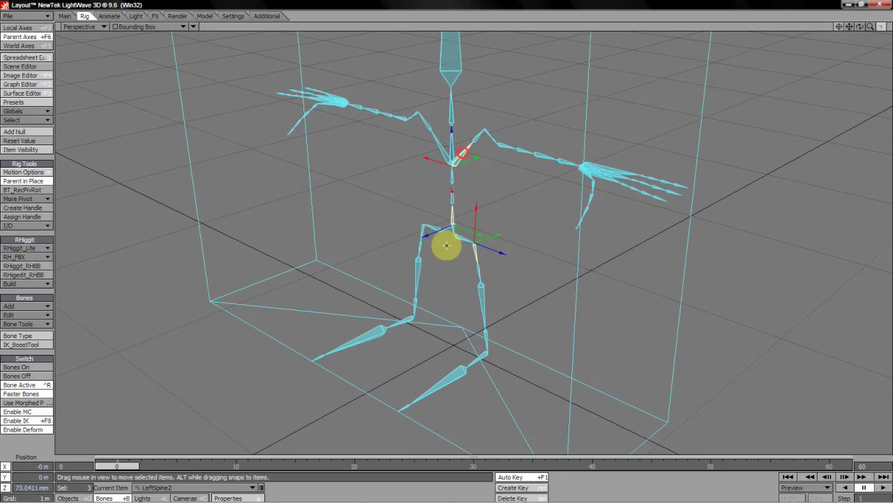
shift+click(515, 147)
shift+click(533, 152)
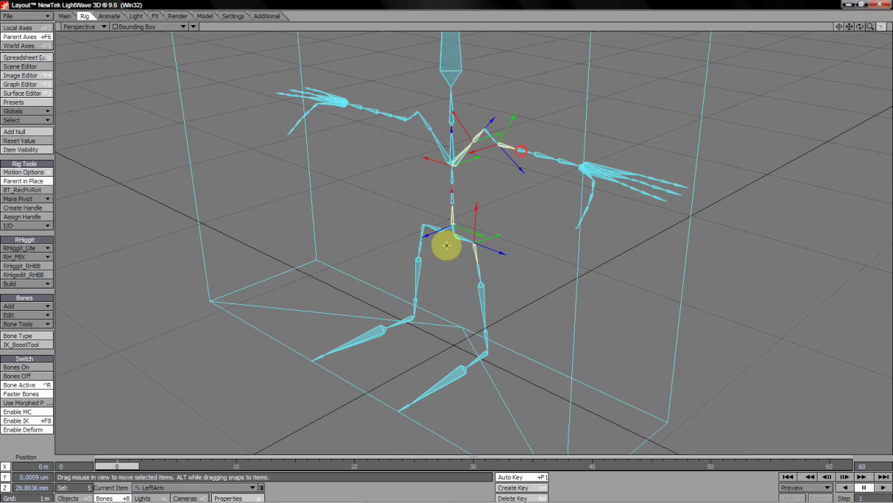
shift+click(542, 156)
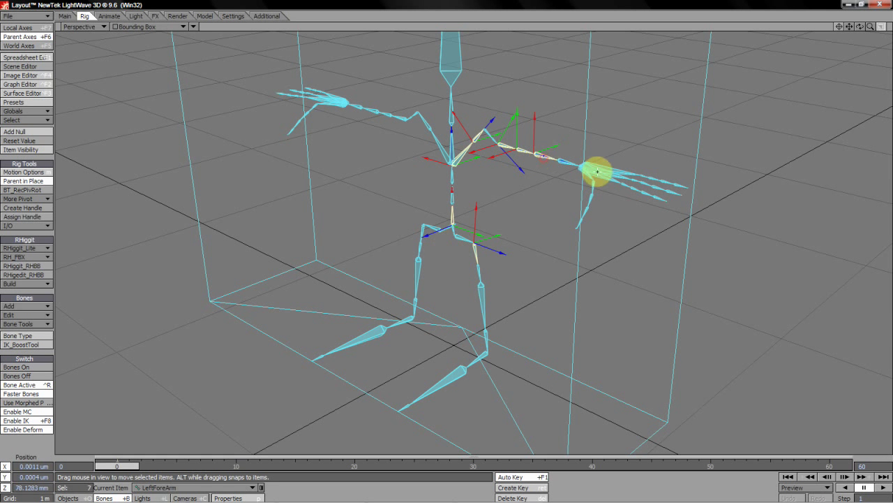
shift+click(599, 171)
shift+click(450, 115)
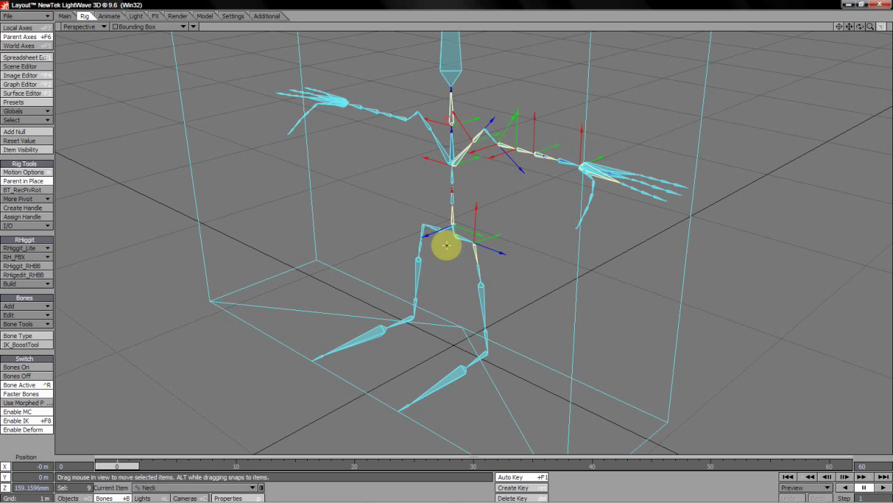
shift+click(415, 112)
Compare the selected rig-skelegons bones' axes in the side and perspective views using local axes.
key(3)
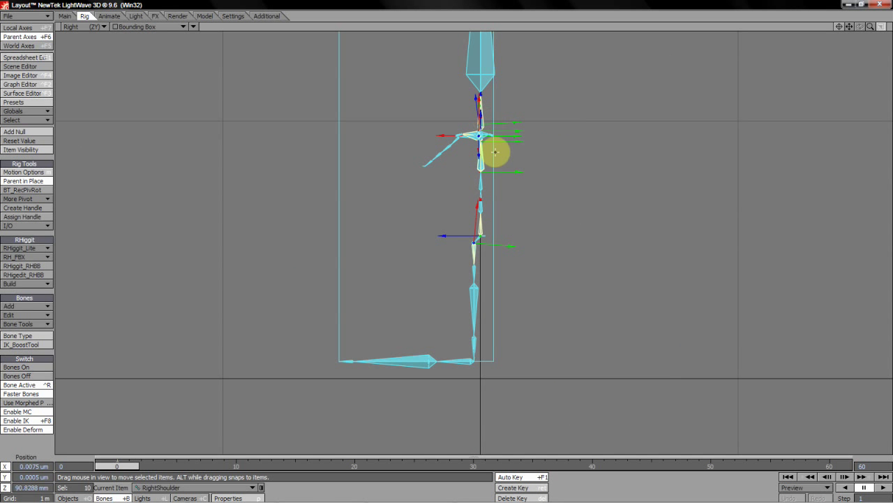
key(5)
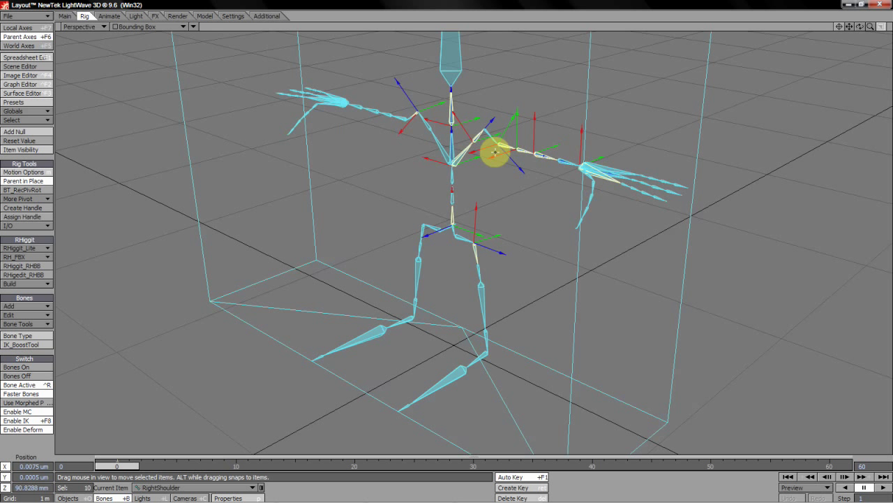
click(21, 28)
key(3)
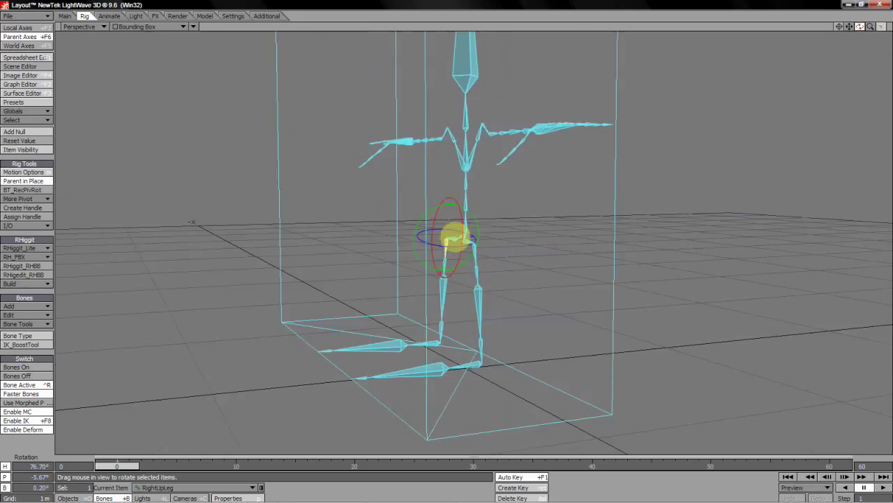
Select all bones of the current object and set their heading, pitch and bank rotation to 0.
alt+drag(455, 237, 184, 359)
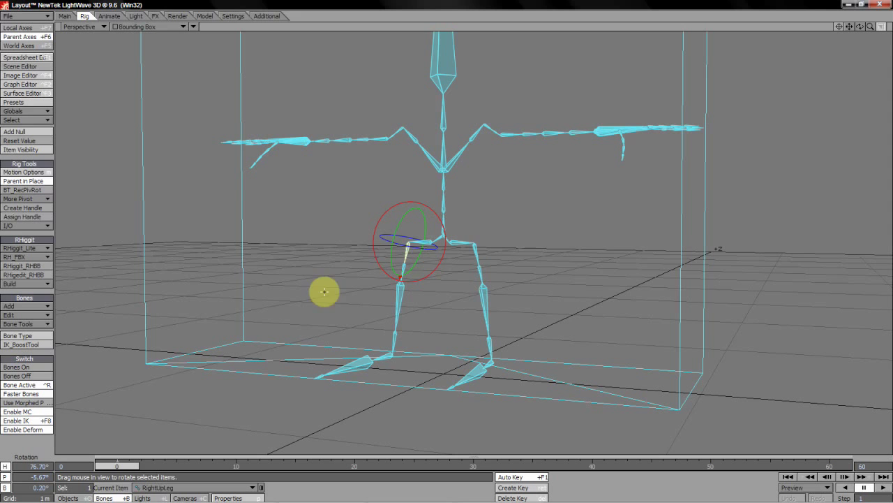
click(44, 121)
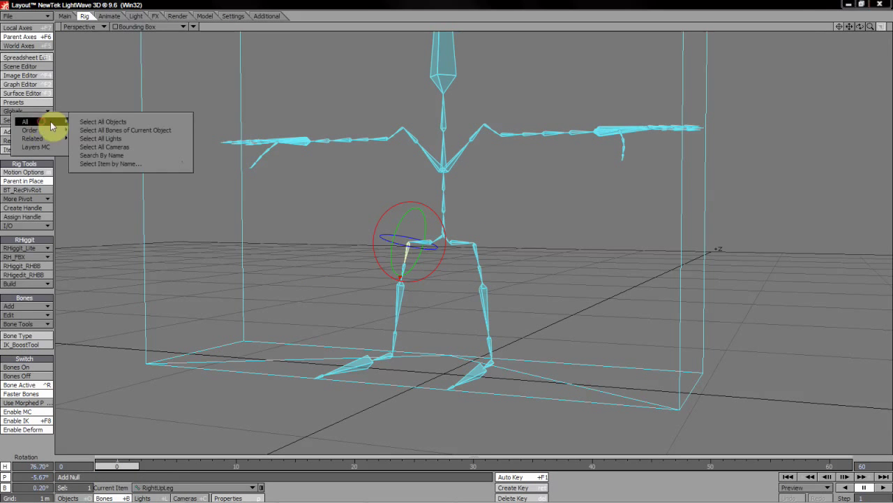
click(91, 129)
click(28, 465)
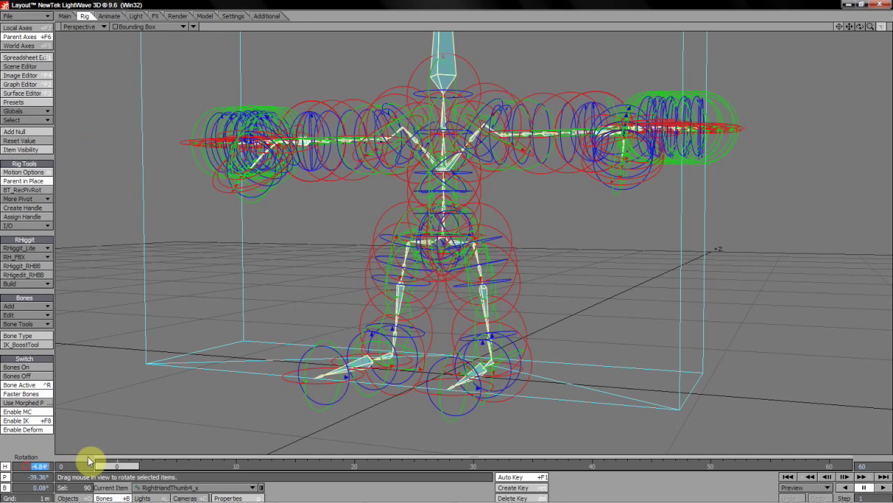
text(0)
key(Tab)
text(0)
key(Tab)
text(0)
key(Return)
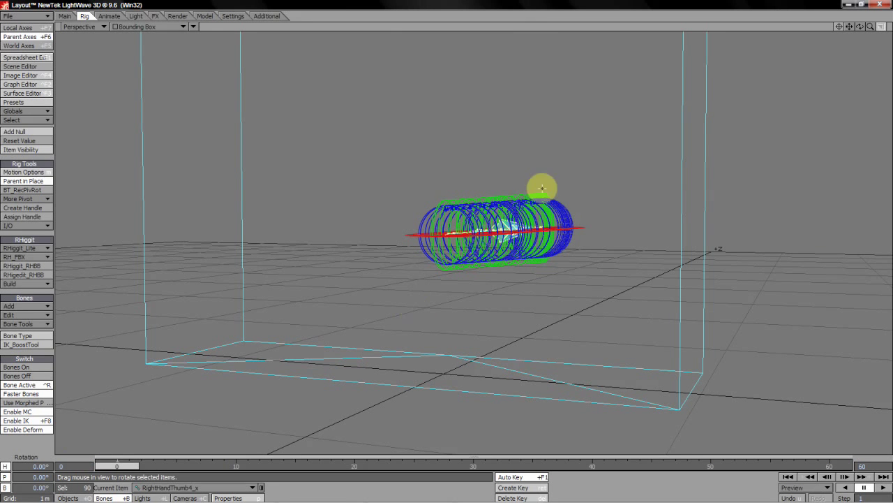
Examine the zeroed rig-skelegons skeleton and its Head bone from several angles.
drag(860, 27, 455, 236)
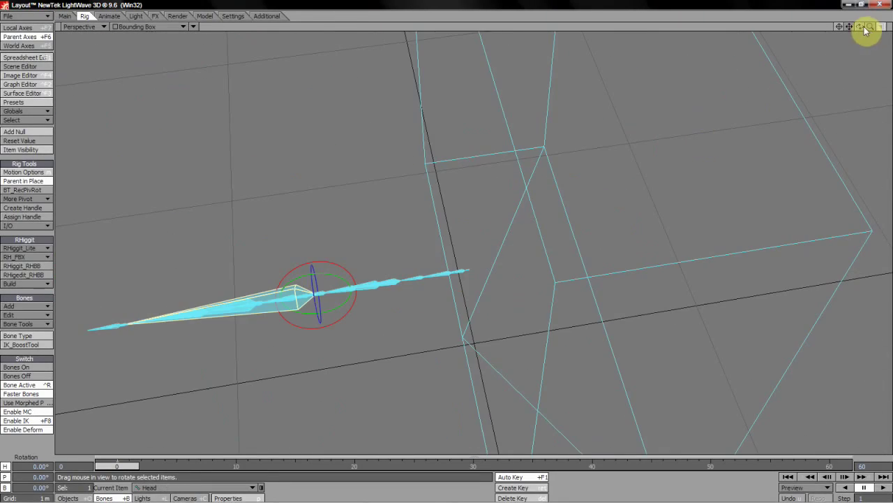
mouse_move(449, 235)
alt+mouse_down()
mouse_move(399, 243)
mouse_move(455, 238)
alt+mouse_up()
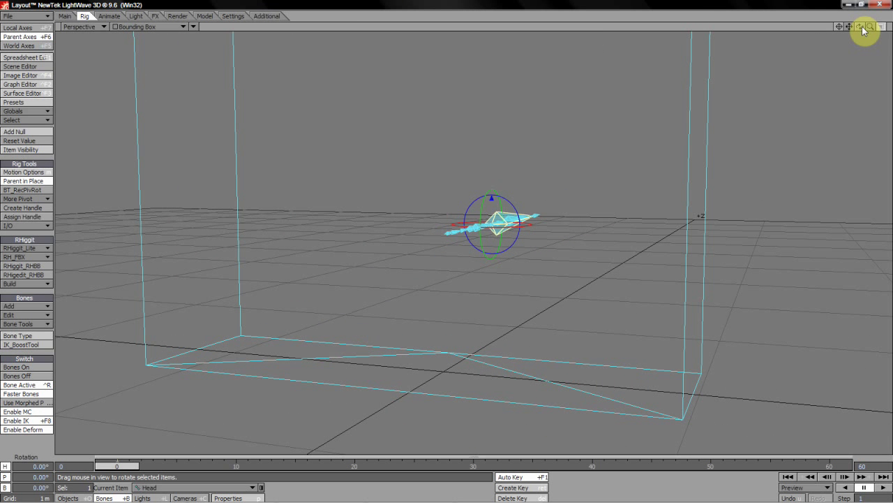
drag(863, 29, 447, 245)
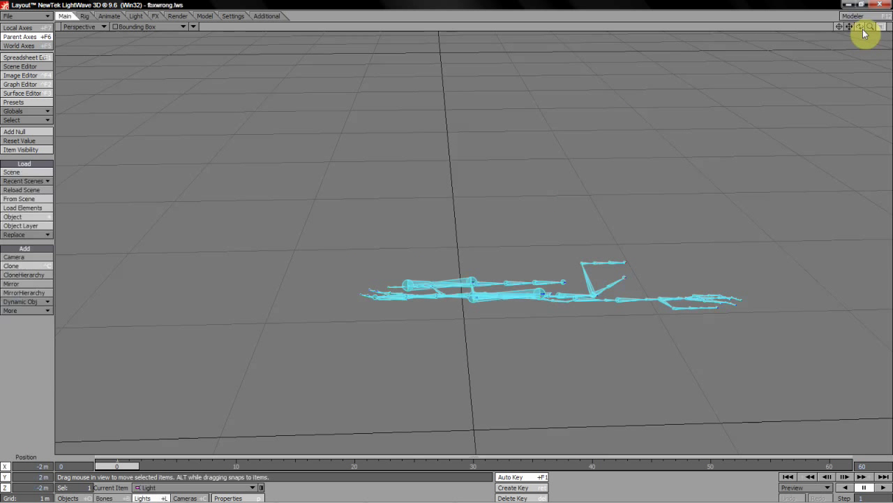
Inspect the skeleton in the fbxwrong.lws scene from above and from ground level.
drag(860, 28, 548, 294)
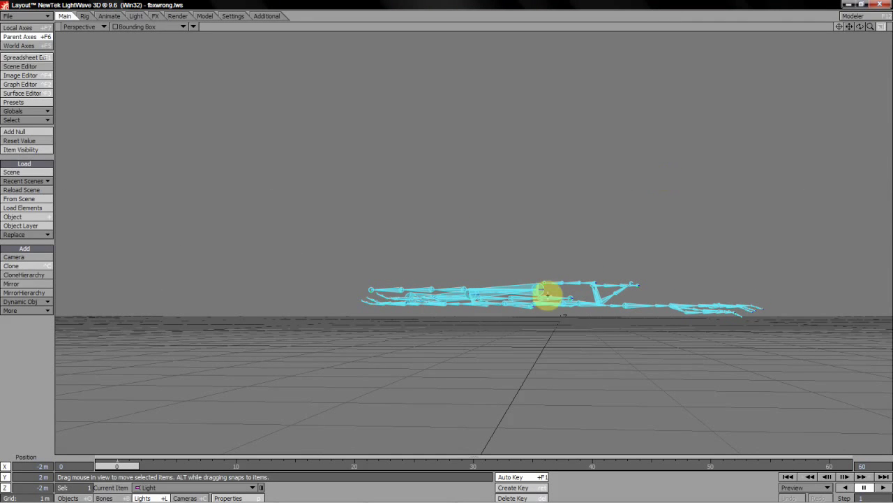
key(shift+b)
mouse_move(860, 26)
mouse_down()
mouse_move(454, 235)
mouse_move(494, 219)
mouse_move(454, 236)
mouse_move(510, 240)
mouse_move(493, 272)
mouse_move(461, 256)
mouse_move(455, 235)
mouse_move(481, 227)
mouse_move(233, 243)
mouse_move(456, 237)
mouse_move(860, 27)
mouse_up()
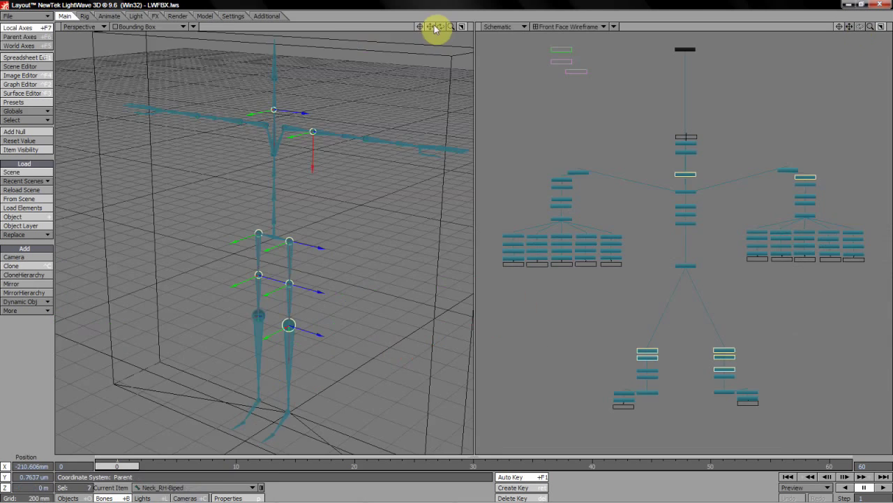
Check the parent-axis rotation handles of the left leg's bones from the upper leg to the foot.
drag(441, 26, 454, 235)
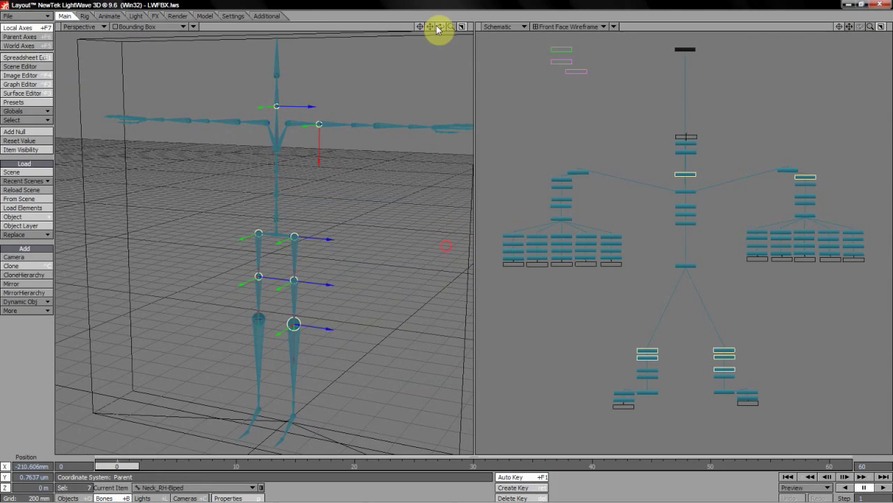
key(shift+F6)
key(y)
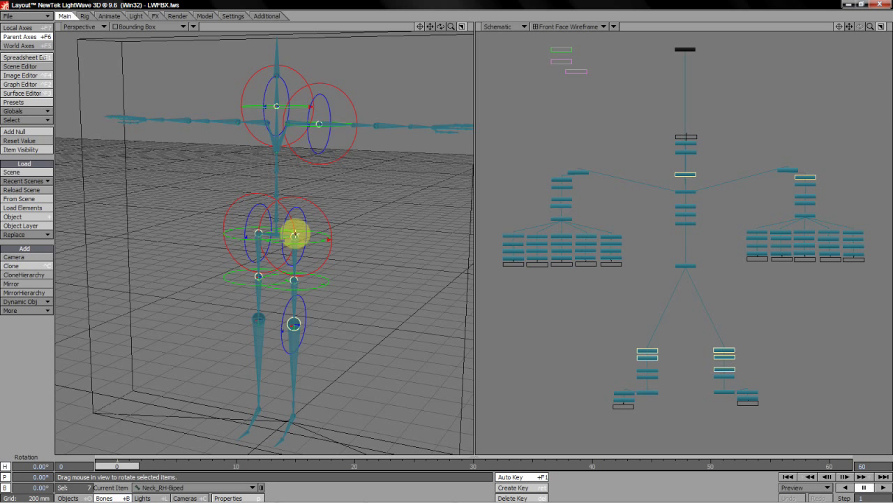
click(294, 236)
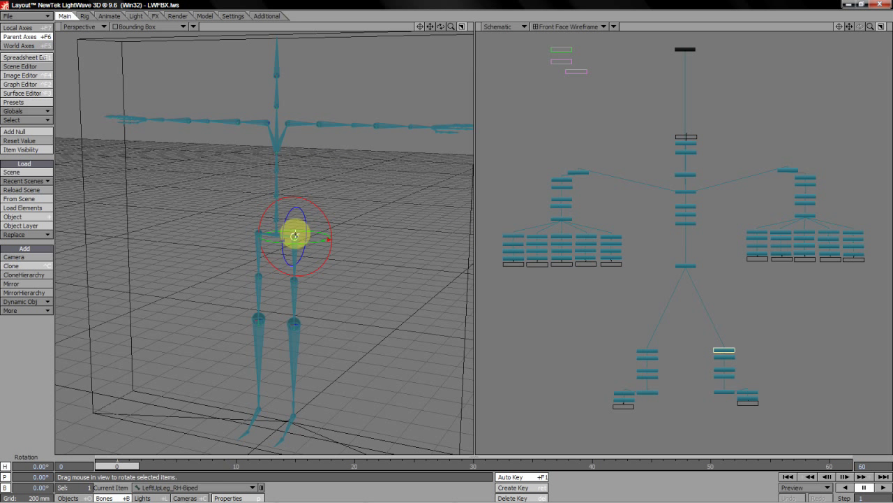
click(295, 234)
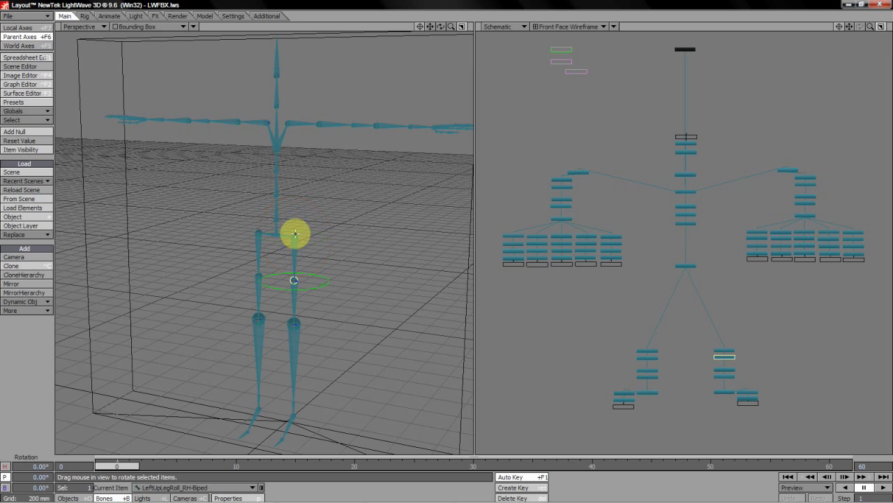
key(Down)
key(Down)
key(Down)
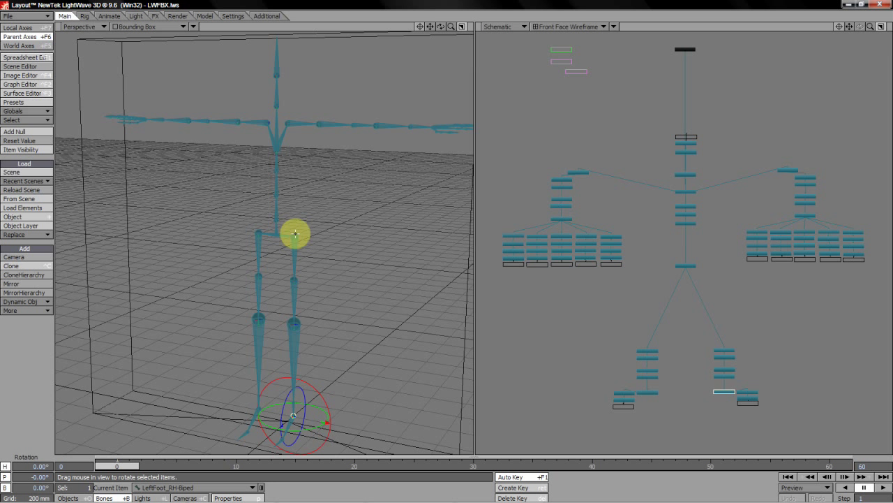
Compare the rotation and position axes of the left foot and toe base bones close up in the side view.
drag(440, 27, 446, 17)
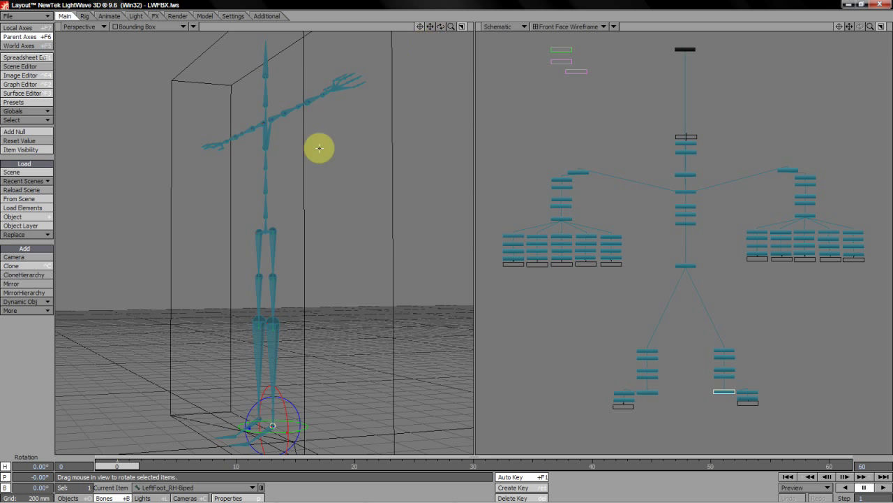
key(3)
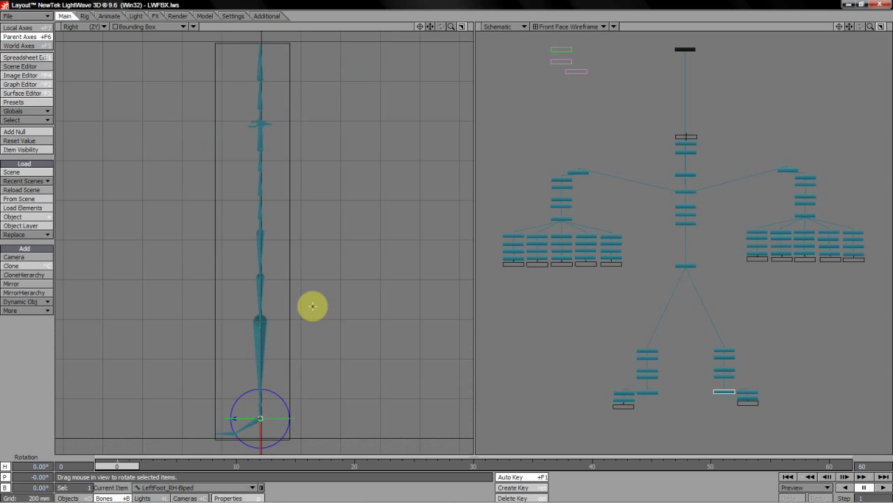
click(420, 27)
drag(451, 26, 455, 237)
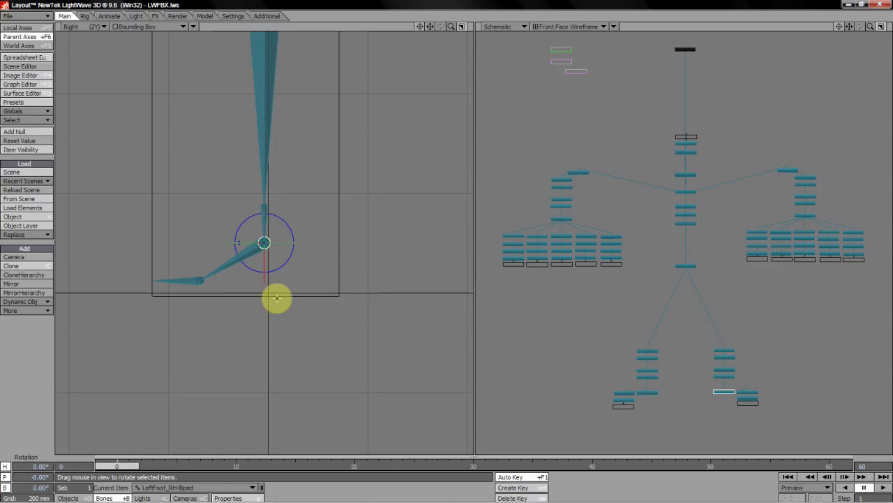
key(Down)
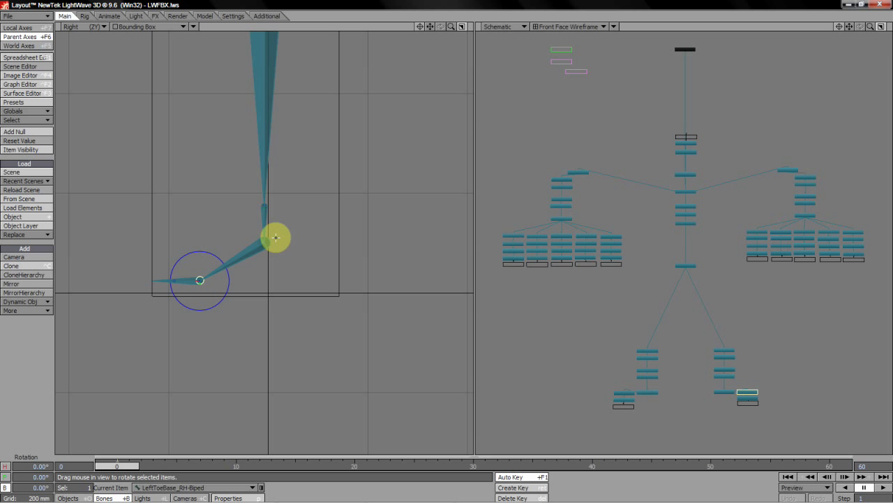
key(t)
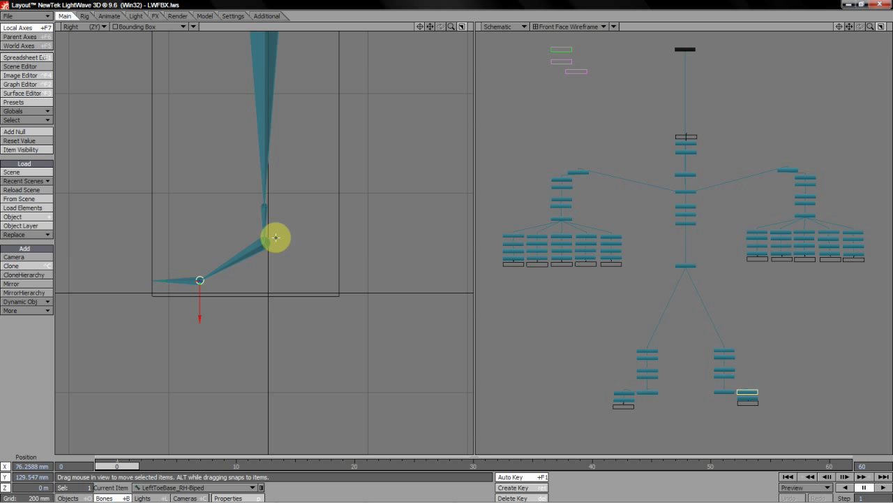
key(Up)
key(y)
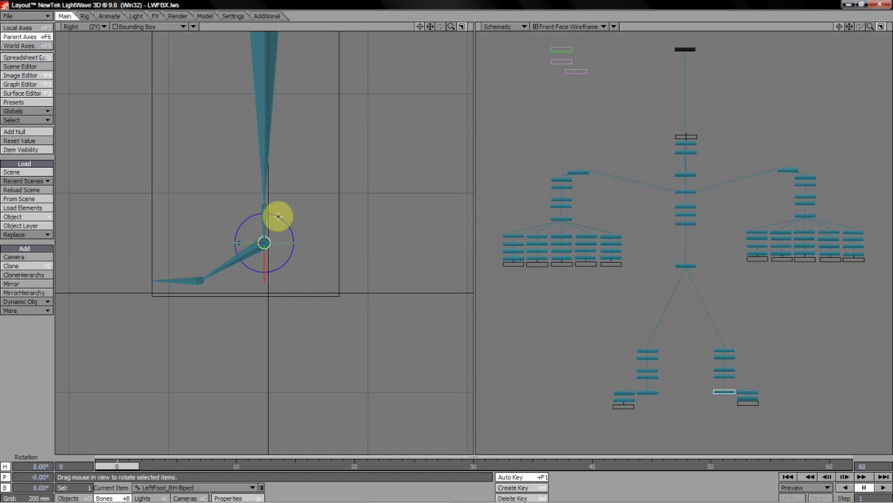
Bank the left foot bone to about -8.2° and undo that rotation.
drag(285, 222, 457, 238)
mouse_move(456, 239)
right_down()
mouse_move(445, 204)
mouse_move(446, 246)
right_up()
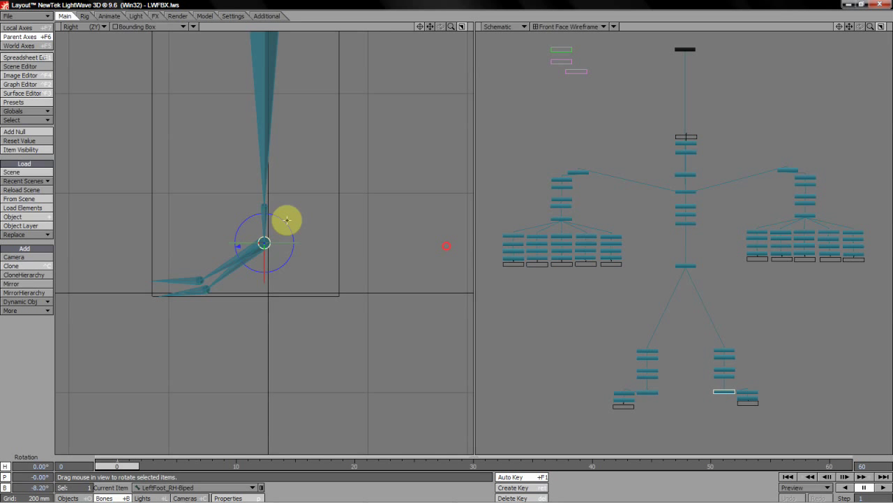
key(ctrl+z)
Check the left toe base bone's local position axes in the side and perspective views.
key(Down)
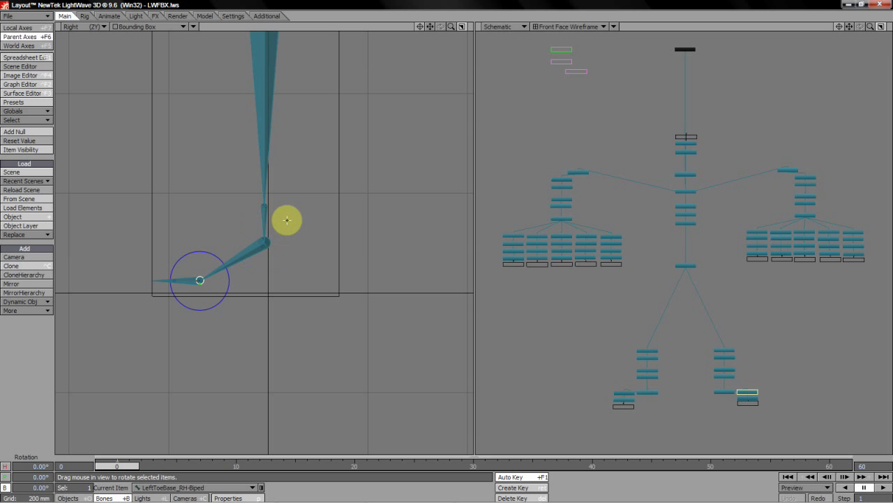
key(t)
mouse_move(213, 220)
mouse_down()
mouse_move(463, 241)
mouse_move(454, 235)
mouse_move(468, 255)
mouse_move(442, 223)
mouse_move(409, 256)
mouse_move(454, 236)
mouse_move(212, 221)
mouse_up()
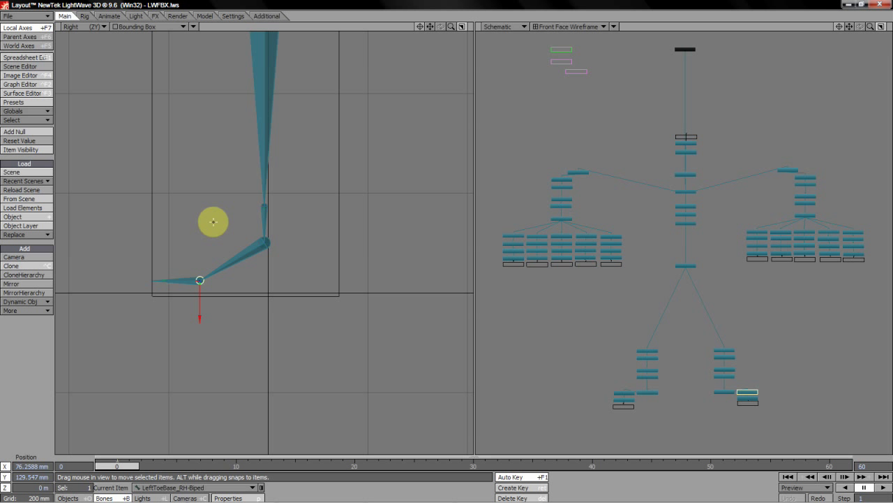
drag(431, 27, 448, 245)
key(4)
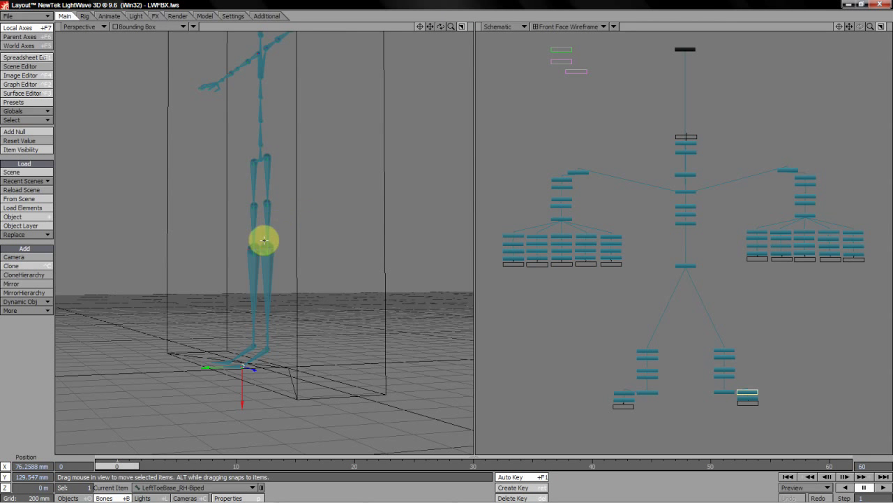
Try moving the left knee and upper-leg roll bones forward along their local green axes.
click(261, 241)
shift+click(265, 201)
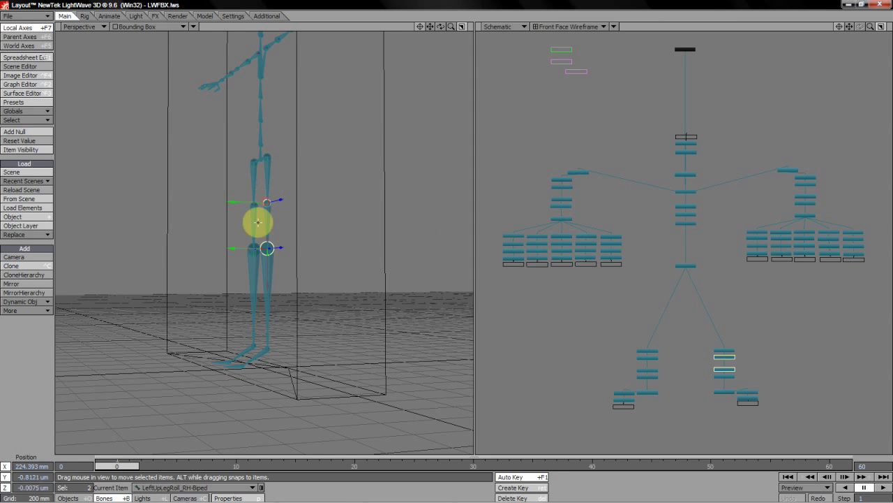
drag(229, 248, 220, 353)
drag(455, 237, 455, 237)
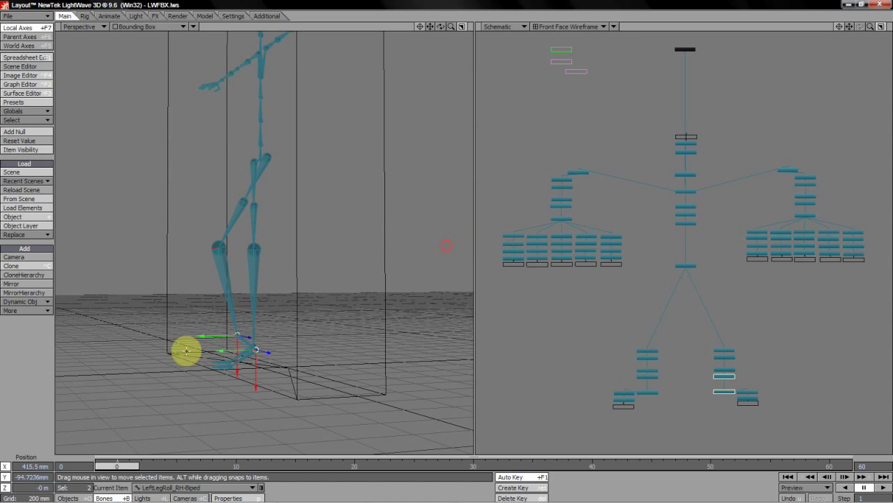
Swing the left upper leg bone forward by rotating its heading to about 31.7°.
mouse_move(440, 26)
mouse_down()
mouse_move(455, 237)
mouse_move(440, 27)
mouse_move(448, 236)
mouse_move(296, 230)
mouse_move(455, 237)
mouse_move(443, 28)
mouse_up()
key(y)
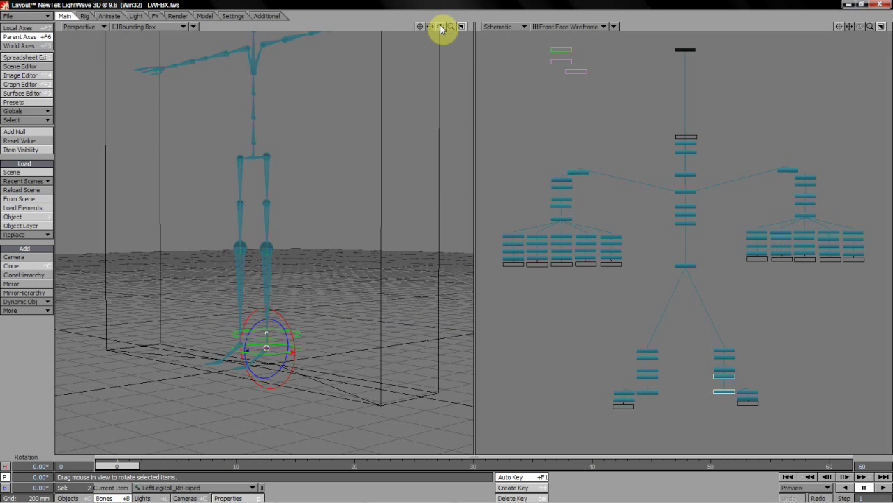
key(Up)
key(Up)
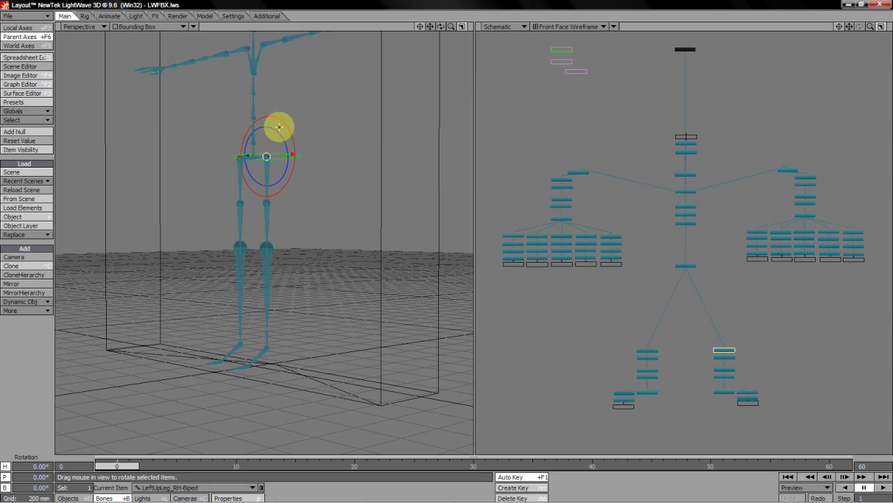
drag(474, 248, 446, 246)
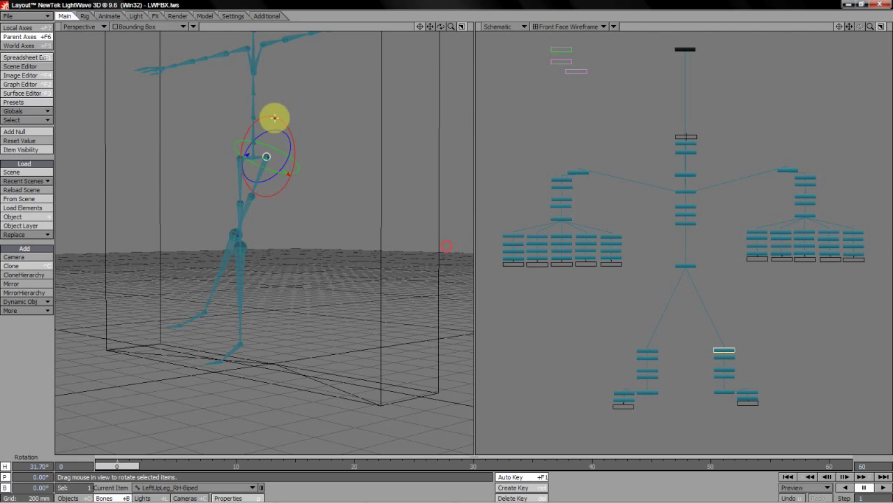
Bend the left knee to a bank of about -89.3° and bank the left foot to about 53.1°.
key(Down)
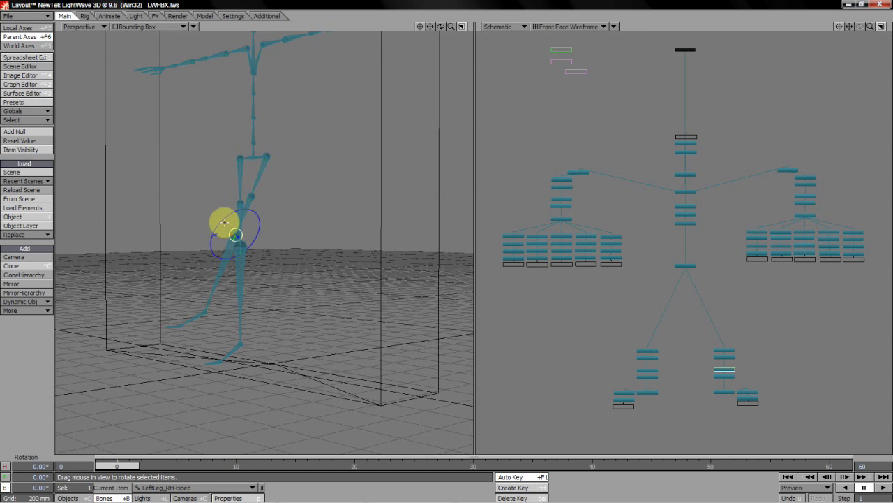
alt+drag(224, 217, 455, 237)
drag(226, 250, 462, 245)
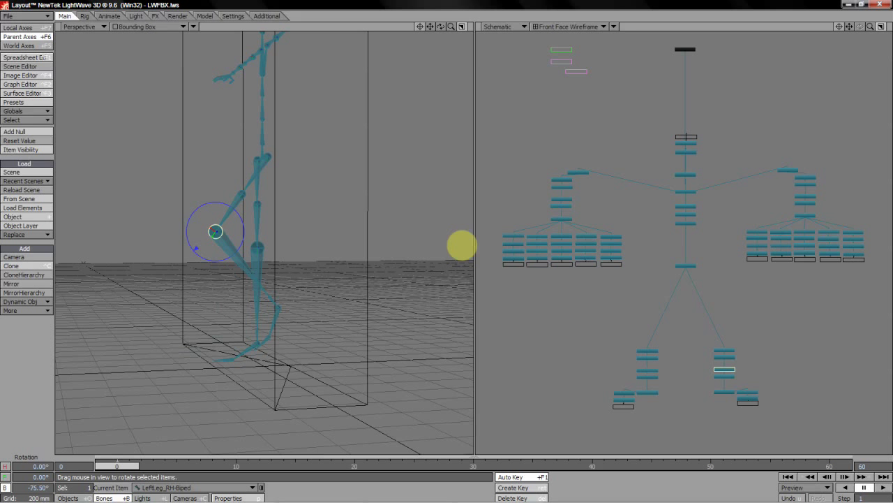
mouse_move(462, 245)
right_down()
mouse_move(469, 249)
mouse_move(454, 235)
mouse_move(467, 247)
mouse_move(446, 246)
right_up()
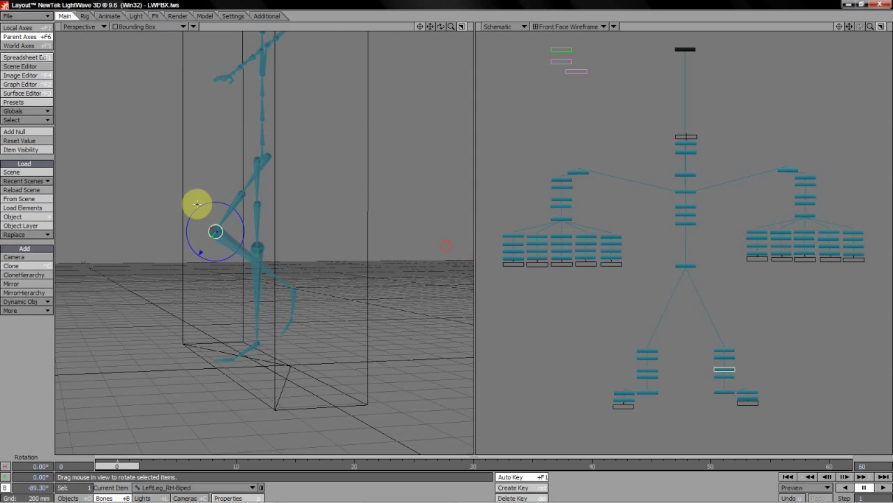
key(Down)
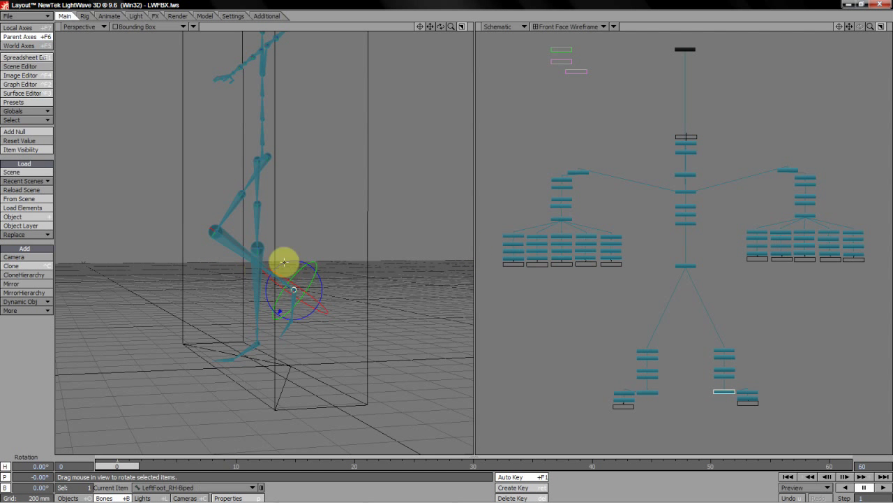
right_drag(285, 259, 446, 246)
Set the left lower leg's bank and the left upper leg's heading to 0.
click(215, 223)
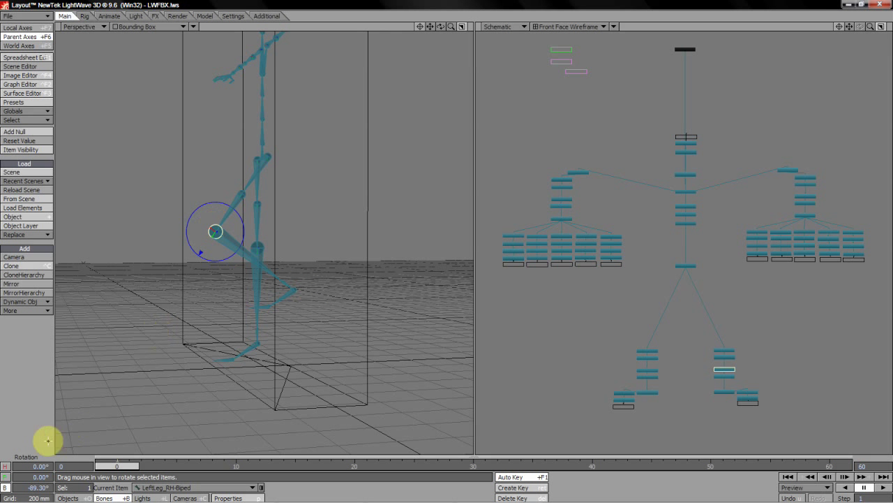
click(21, 485)
text(0)
key(Return)
key(Up)
key(Up)
text(0)
key(Return)
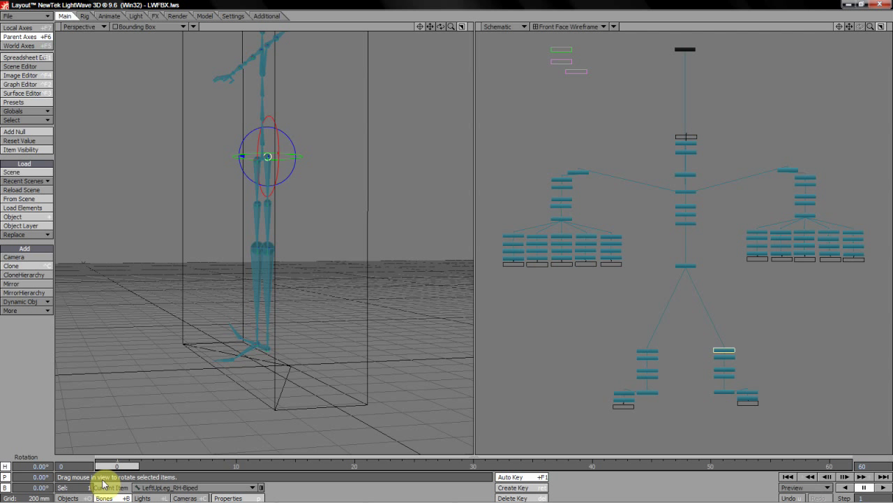
Set the left foot bone's bank rotation to 0.
key(Down)
key(Down)
key(Down)
key(Down)
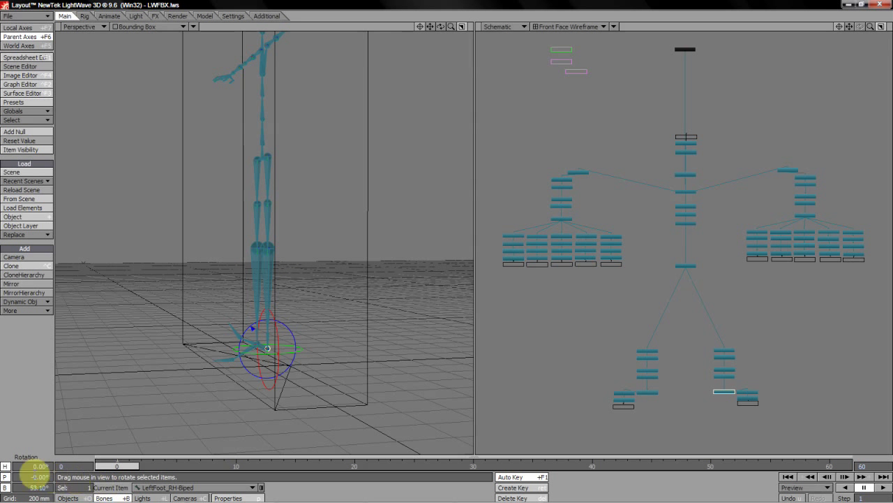
click(32, 486)
text(0)
key(Return)
Examine the Hips bone's rotation axes in the perspective, right and back views.
mouse_move(441, 27)
mouse_down()
mouse_move(401, 237)
mouse_move(455, 237)
mouse_move(409, 249)
mouse_move(455, 237)
mouse_move(447, 245)
mouse_up()
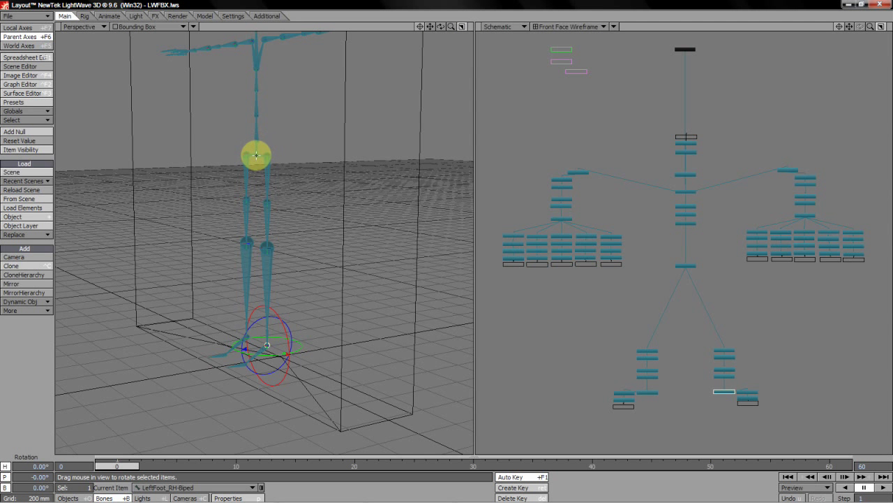
click(256, 156)
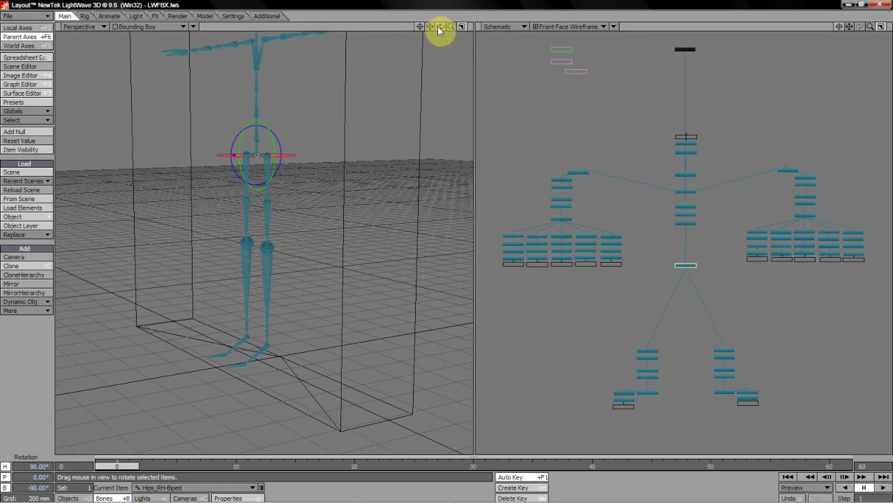
mouse_move(440, 30)
mouse_down()
mouse_move(455, 235)
mouse_move(440, 30)
mouse_up()
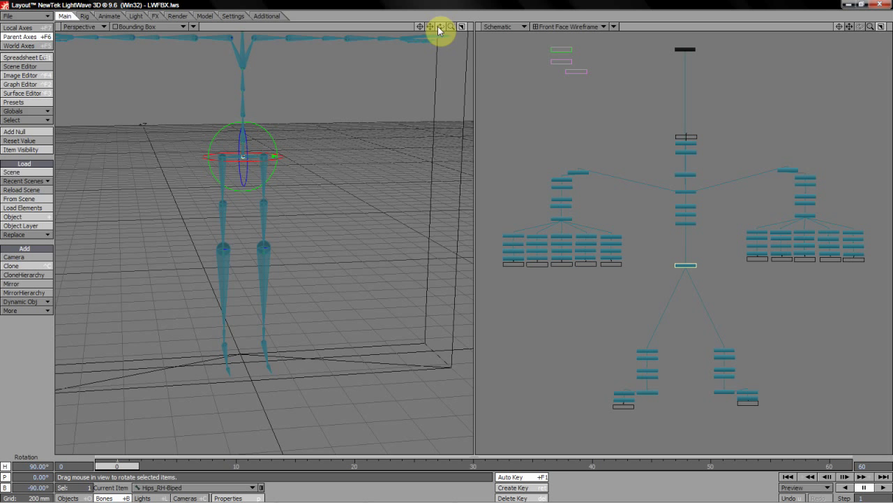
drag(439, 29, 454, 236)
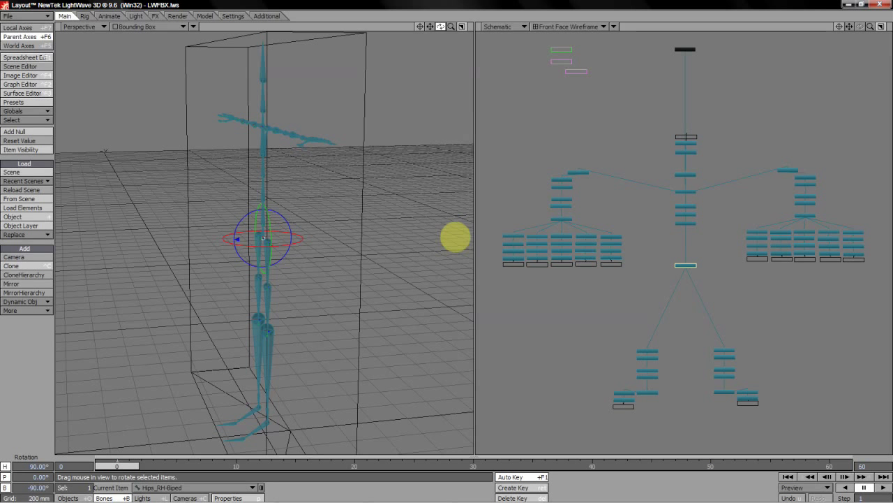
key(3)
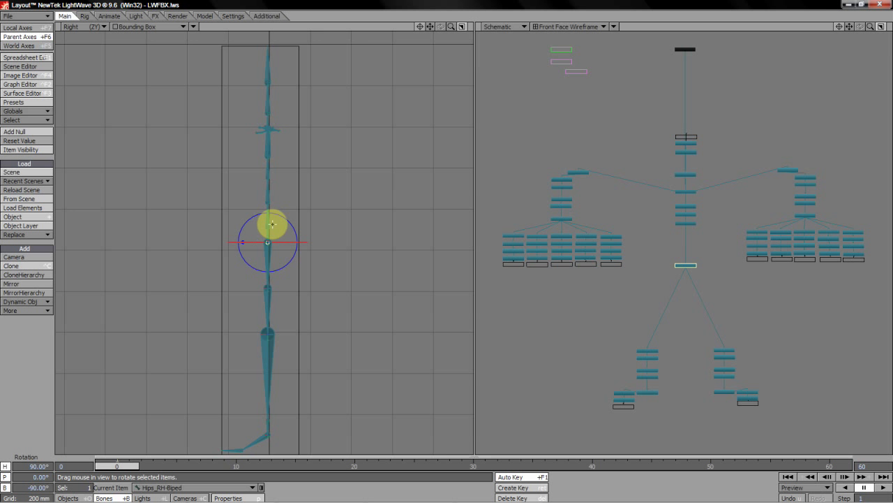
key(1)
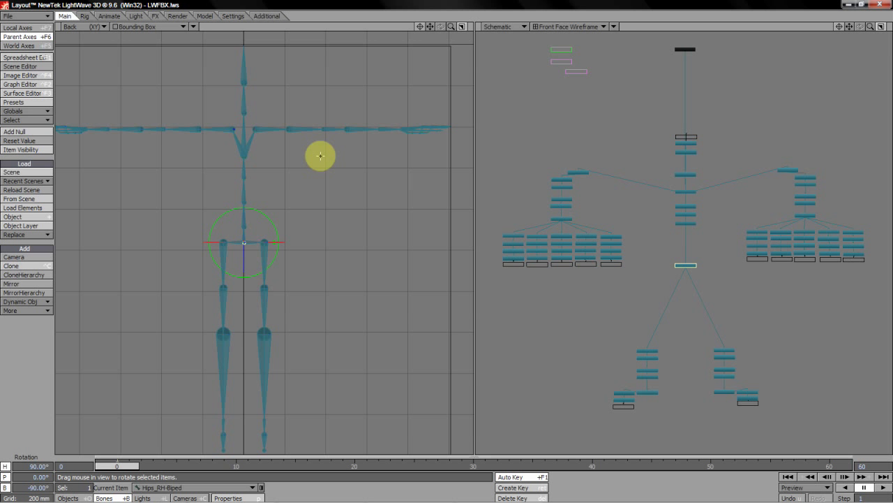
key(4)
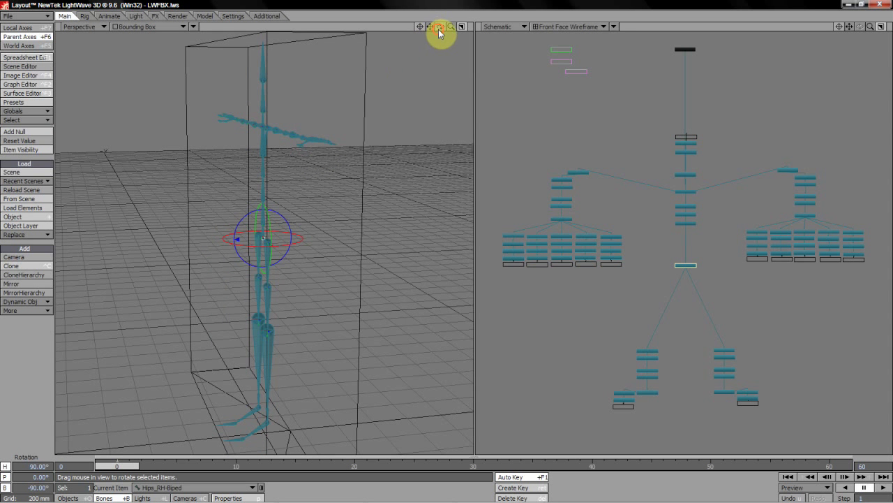
drag(439, 30, 446, 245)
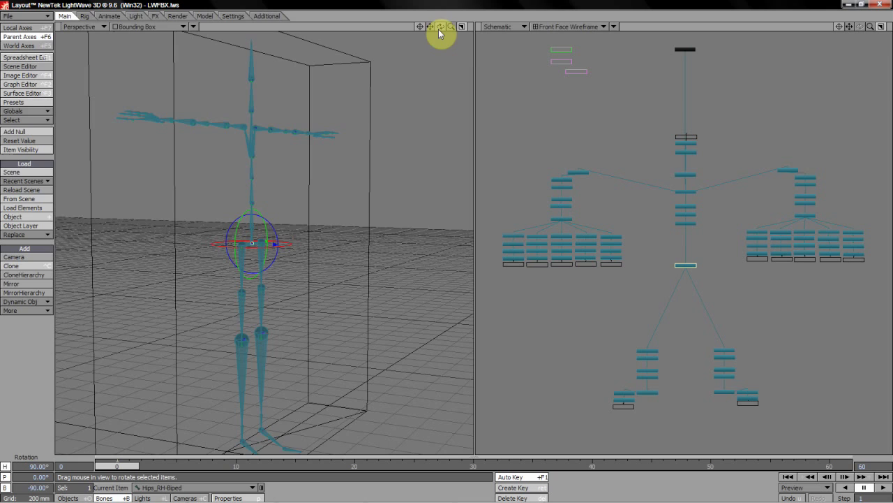
Show the character mesh in the perspective view as Textured Shaded Solid Wireframe and face it toward the camera.
drag(439, 29, 455, 238)
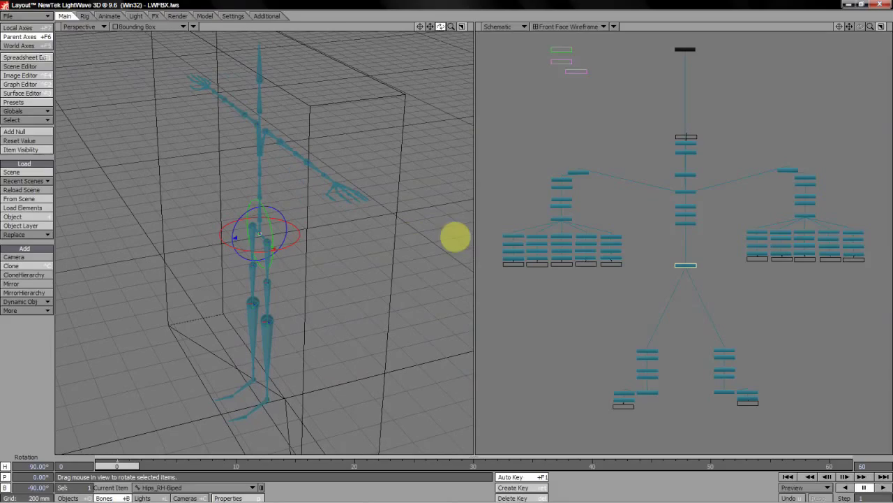
click(167, 27)
click(170, 79)
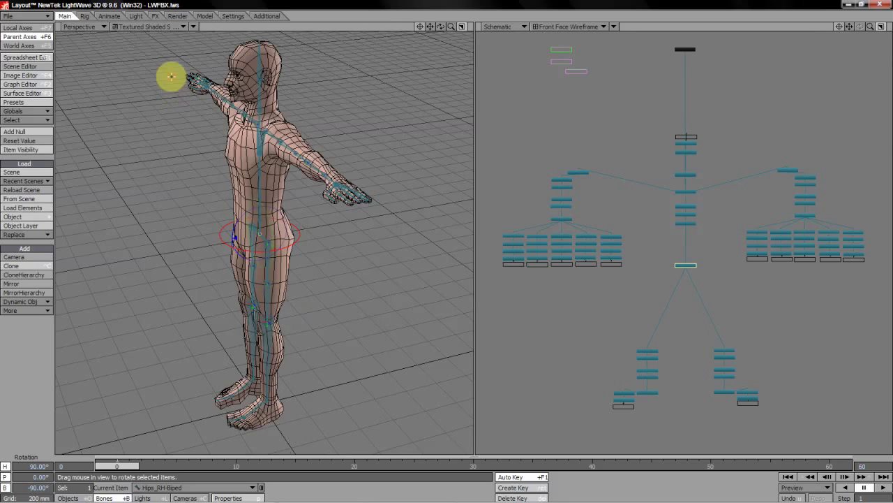
mouse_move(440, 29)
mouse_down()
mouse_move(461, 239)
mouse_move(411, 233)
mouse_move(455, 237)
mouse_move(385, 242)
mouse_move(443, 26)
mouse_up()
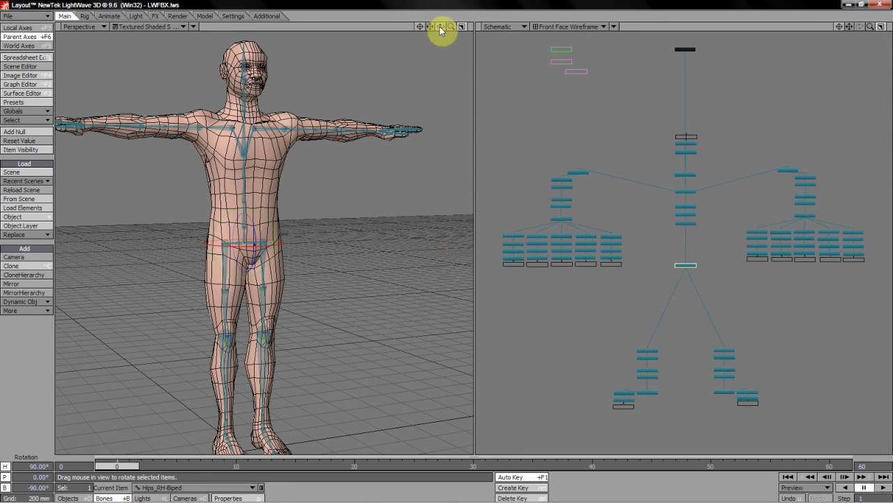
Lower both arms, rotating the left arm bone's heading to about 52.3° and the right arm bone's to about -66.3°.
click(282, 125)
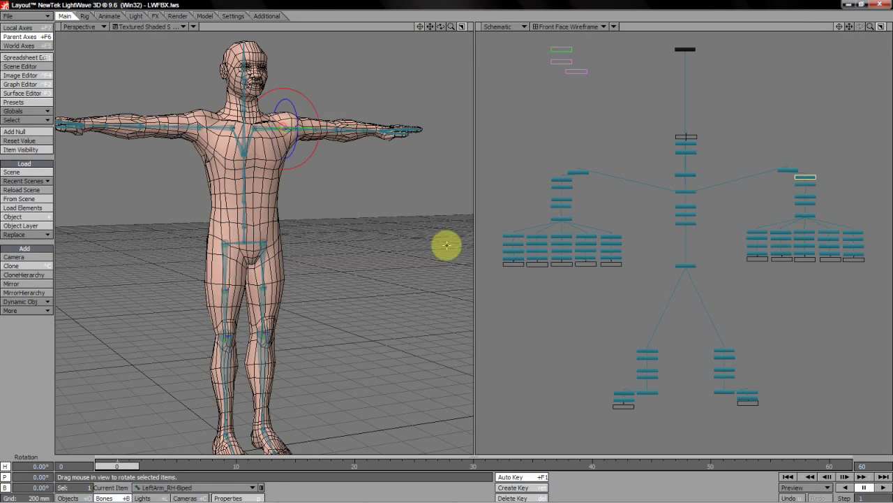
drag(455, 237, 457, 246)
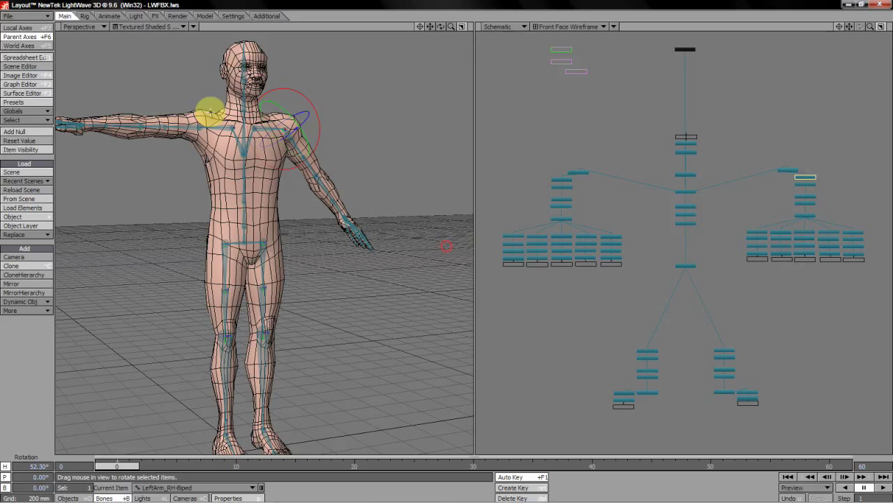
click(199, 122)
drag(176, 91, 455, 237)
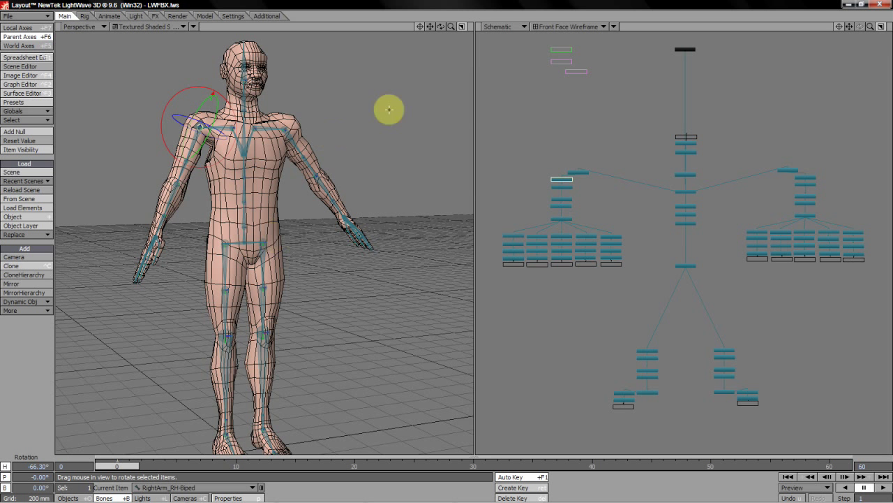
Select the four bones Spine through Spine3 together and examine their rotation axes in the right view.
drag(440, 27, 447, 246)
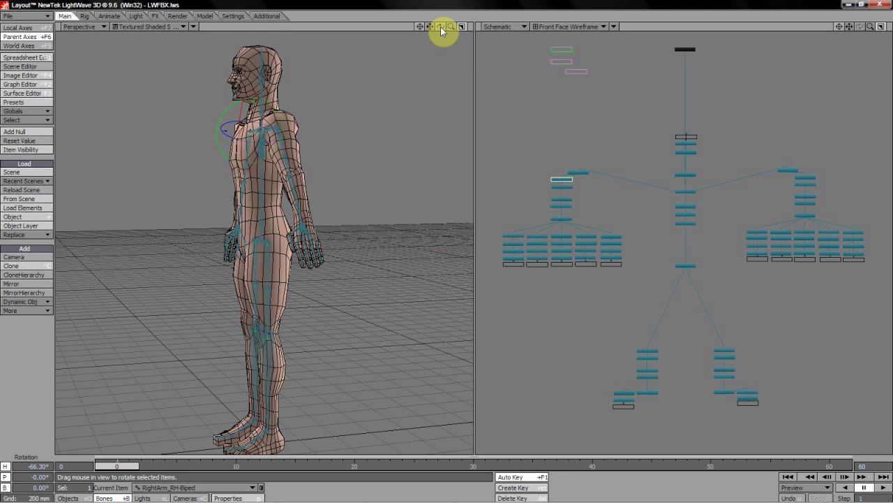
click(262, 225)
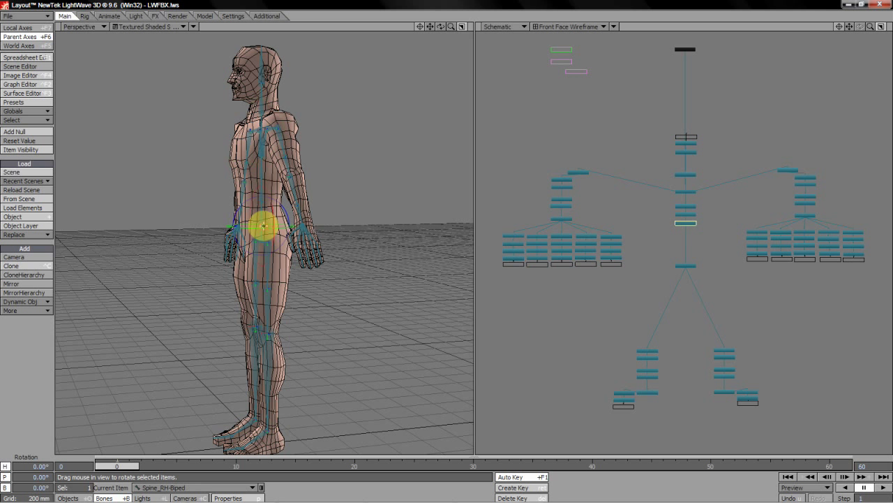
shift+click(261, 201)
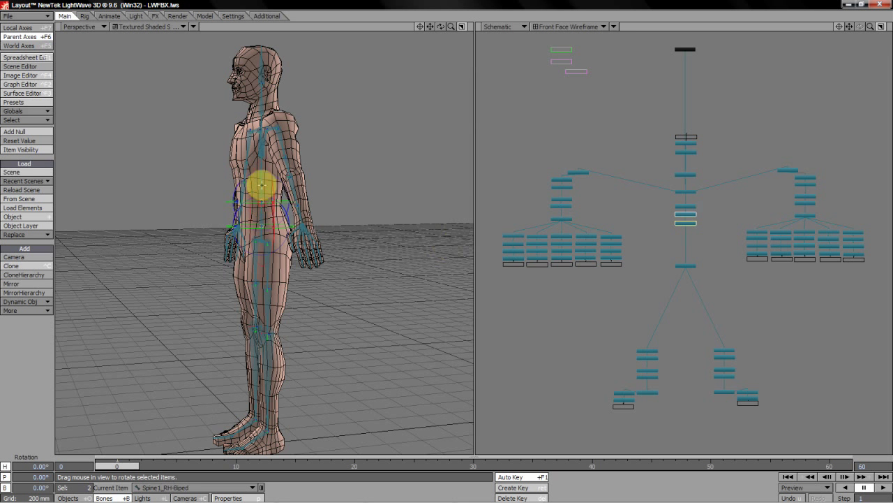
shift+click(261, 177)
shift+click(261, 158)
key(3)
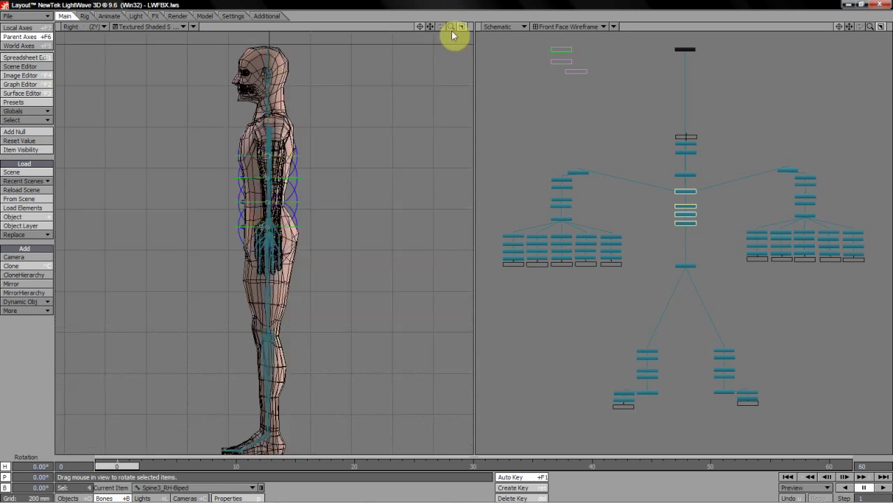
drag(452, 27, 455, 237)
drag(436, 32, 447, 245)
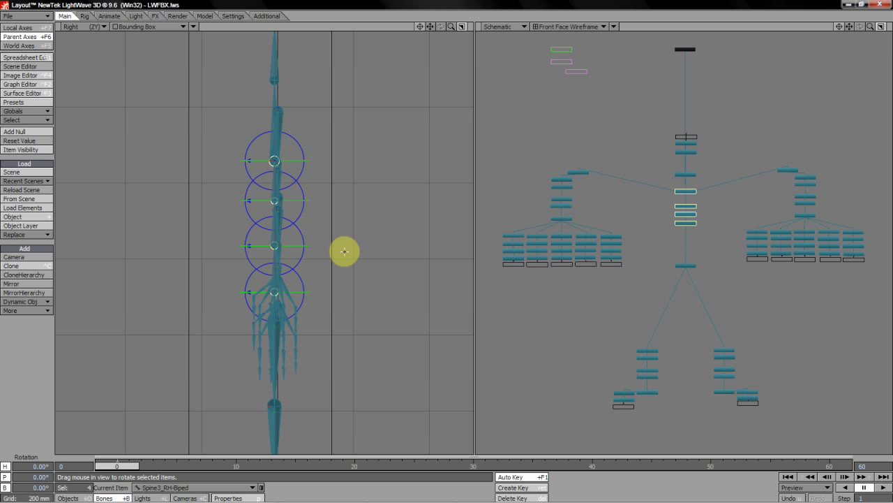
Move Spine1 and Spine2 forward in the right view to curve the spine, then shift Spine3 back about 51 mm along its local Y.
key(Up)
key(Up)
key(Up)
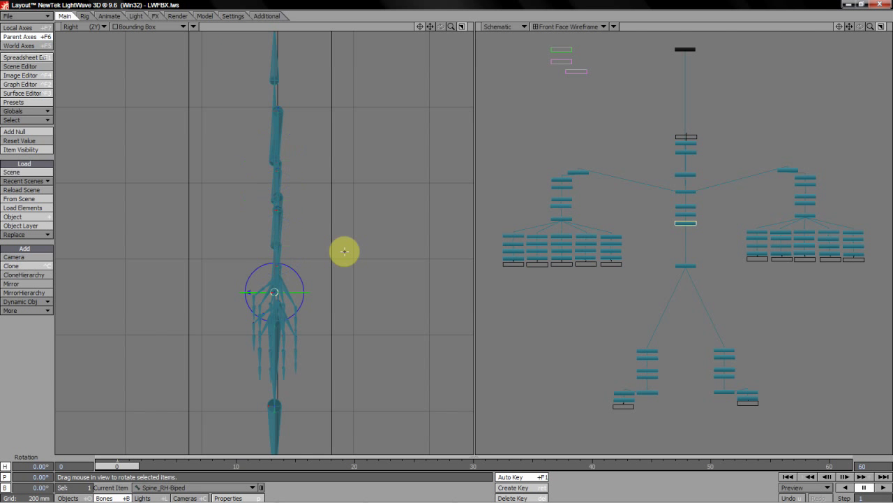
key(Down)
key(t)
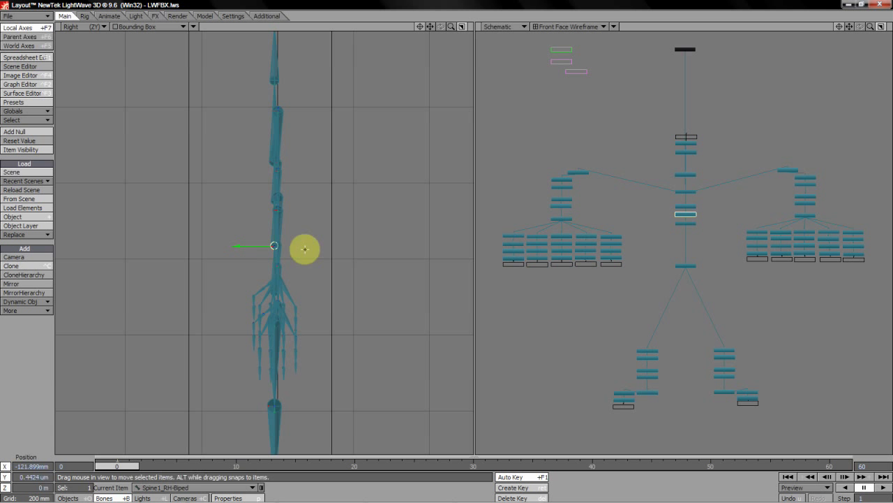
drag(323, 213, 455, 237)
key(Down)
key(Down)
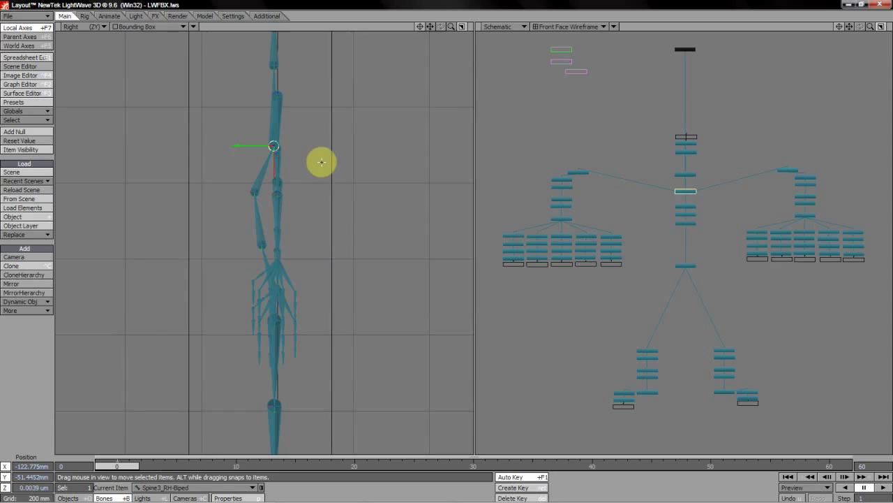
In the perspective view, rotate the left arm bone's heading to 50° using parent axes.
key(4)
drag(441, 26, 391, 236)
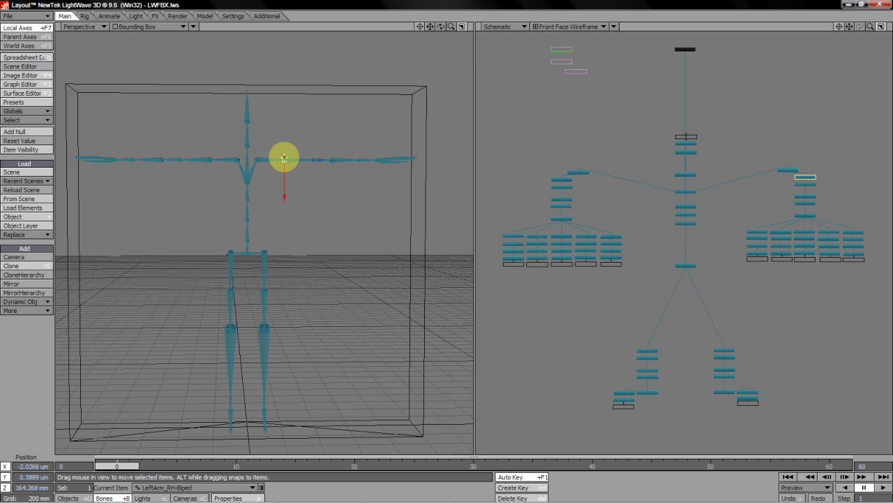
key(y)
key(F6)
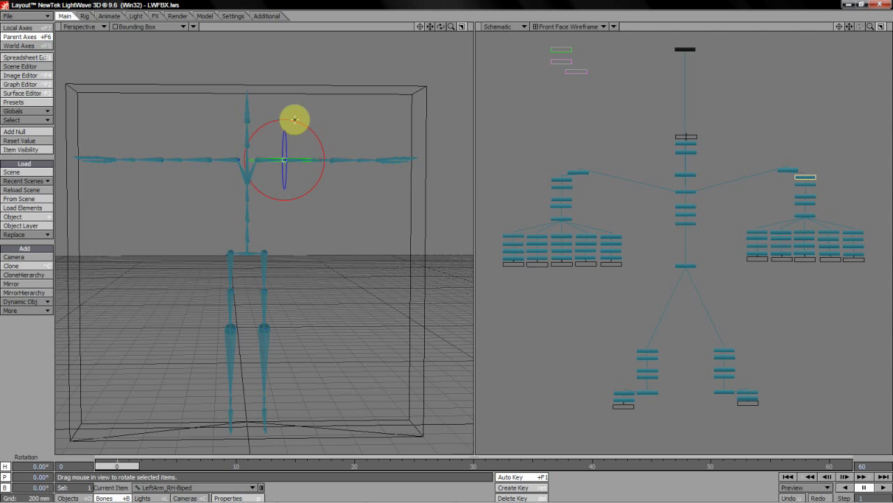
mouse_move(455, 237)
mouse_down()
mouse_move(462, 247)
mouse_move(455, 237)
mouse_up()
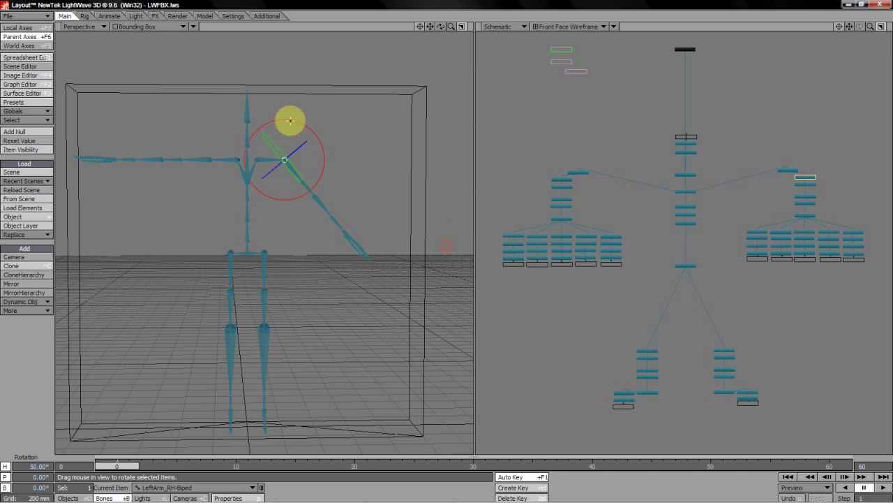
Set the right arm bone's heading to -50° to mirror the left arm's pose.
click(209, 158)
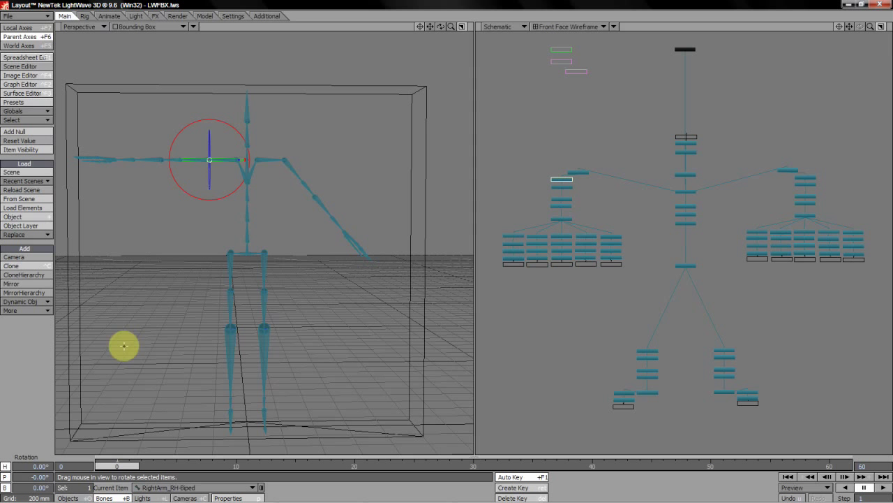
click(27, 466)
text(-50)
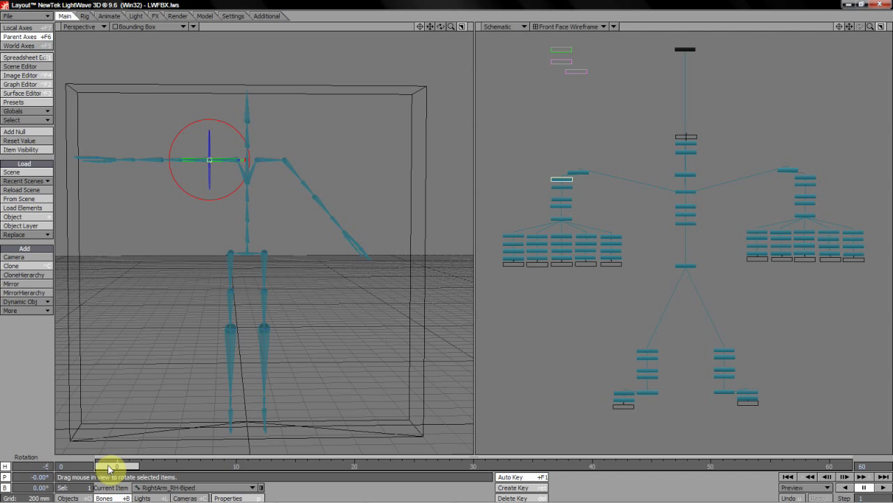
key(Return)
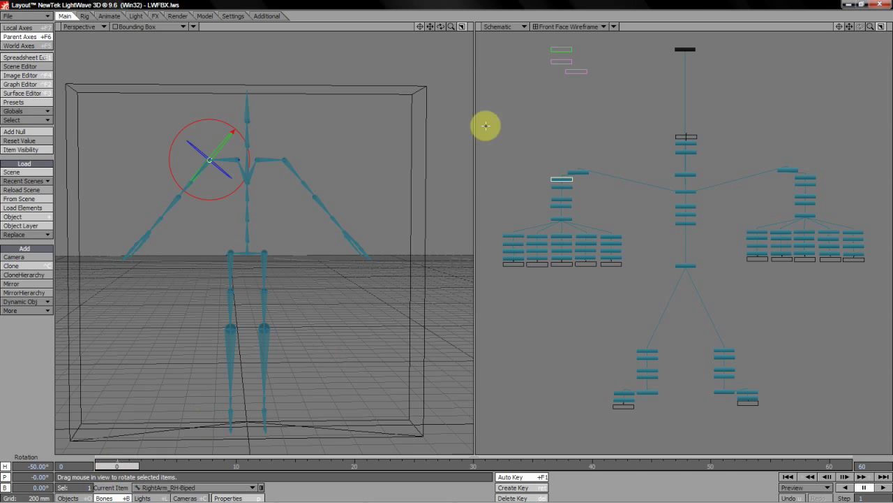
Display the posed character as Textured Shaded Solid Wireframe and inspect it in the perspective view.
click(173, 28)
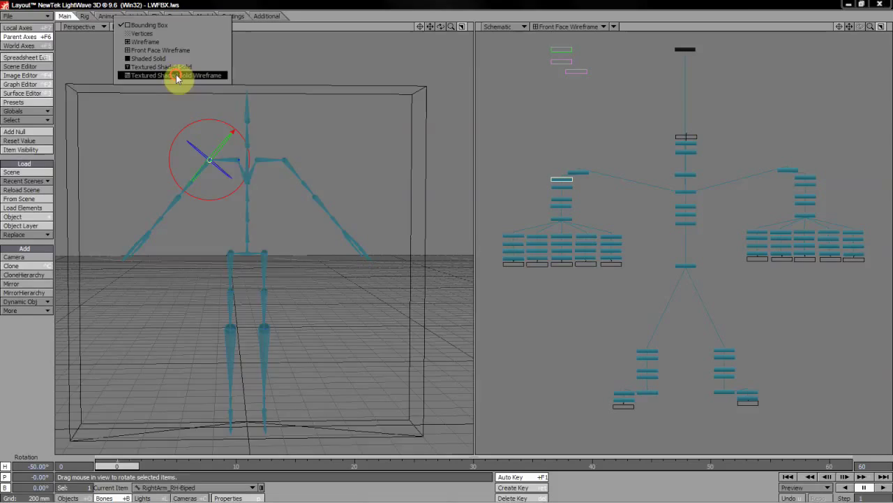
click(179, 75)
drag(442, 26, 447, 246)
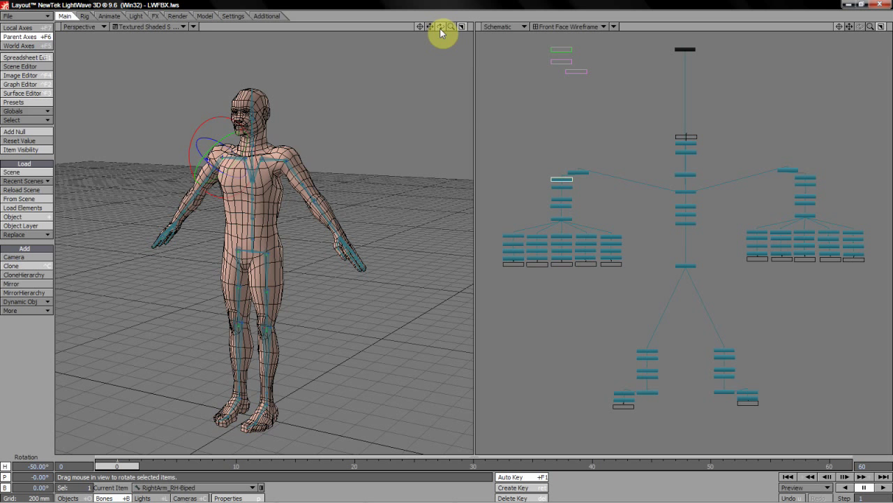
mouse_move(441, 33)
mouse_down()
mouse_move(455, 238)
mouse_move(391, 237)
mouse_move(457, 236)
mouse_move(405, 219)
mouse_move(448, 235)
mouse_move(442, 29)
mouse_up()
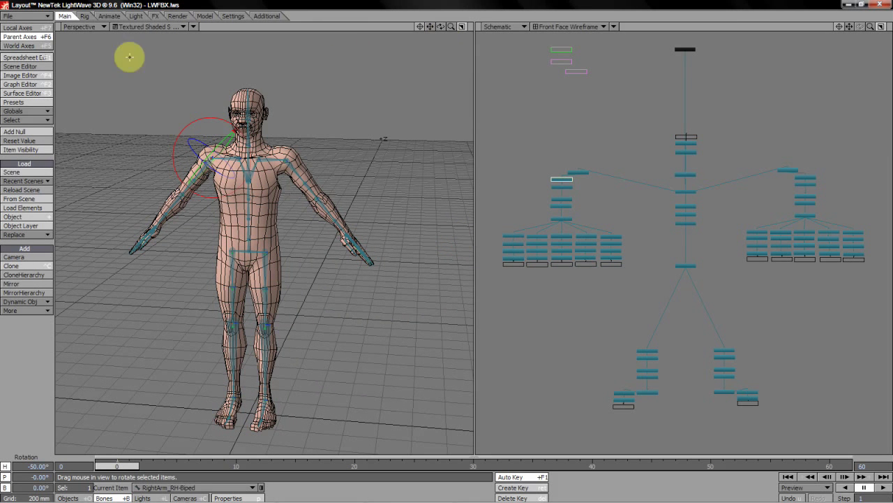
Start an FBX export of the scene, choosing the FBX version and accepting the export options.
click(40, 19)
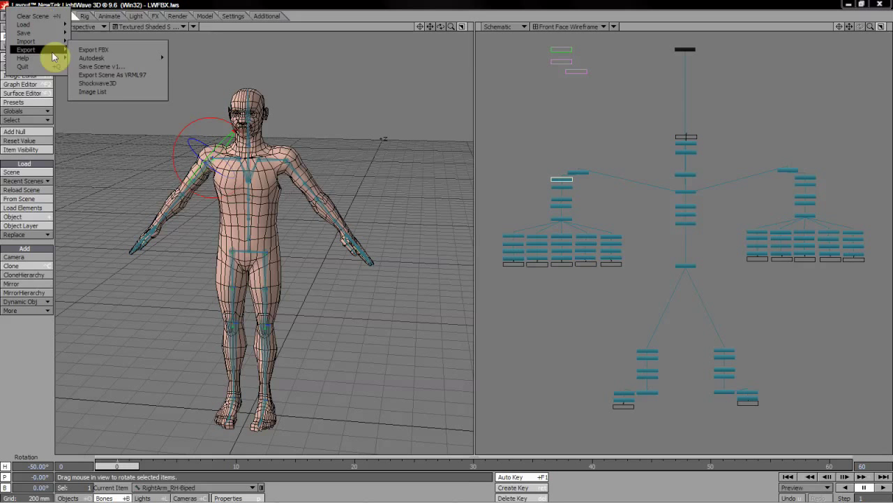
mouse_move(31, 49)
click(90, 52)
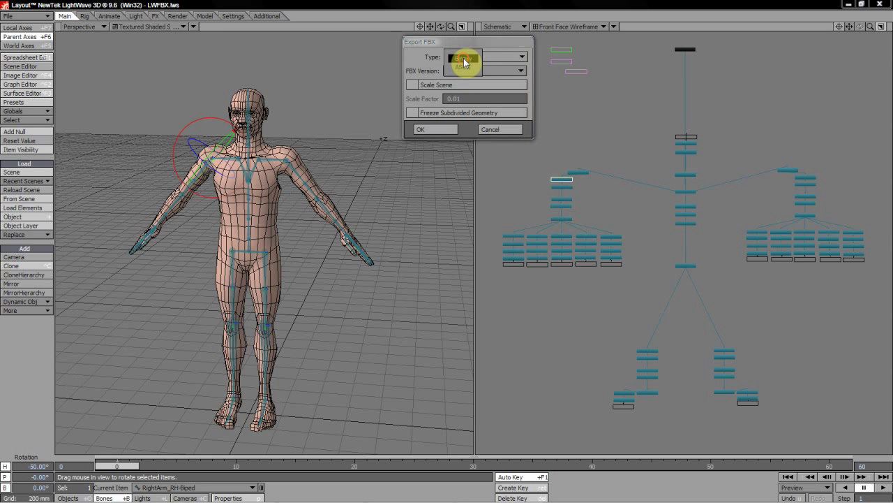
click(465, 76)
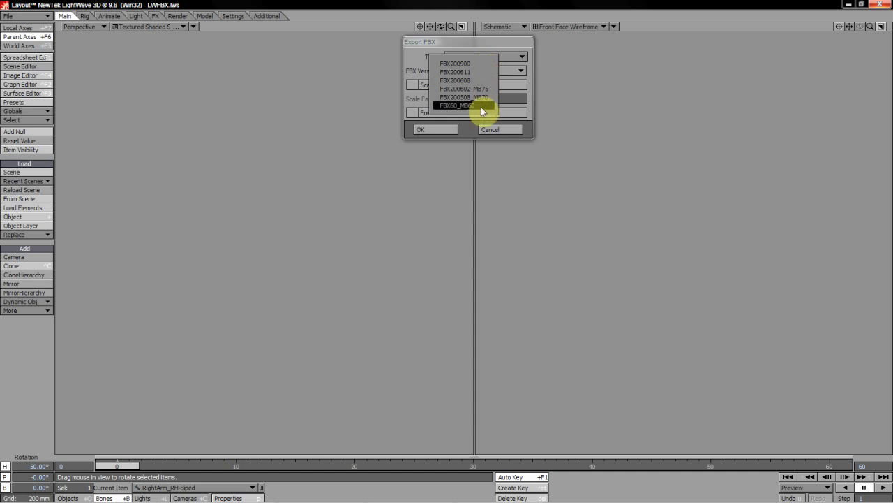
click(472, 73)
click(443, 130)
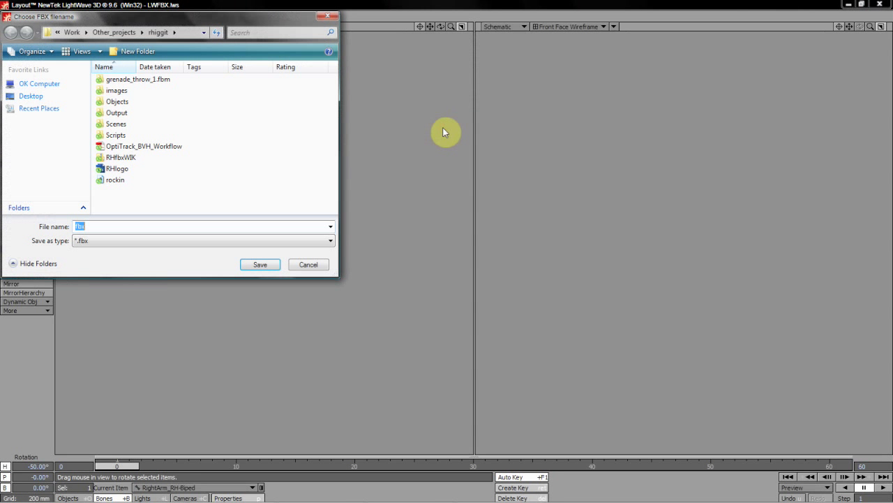
Save the exported FBX file to the Desktop as char.
click(29, 97)
click(146, 226)
text(test)
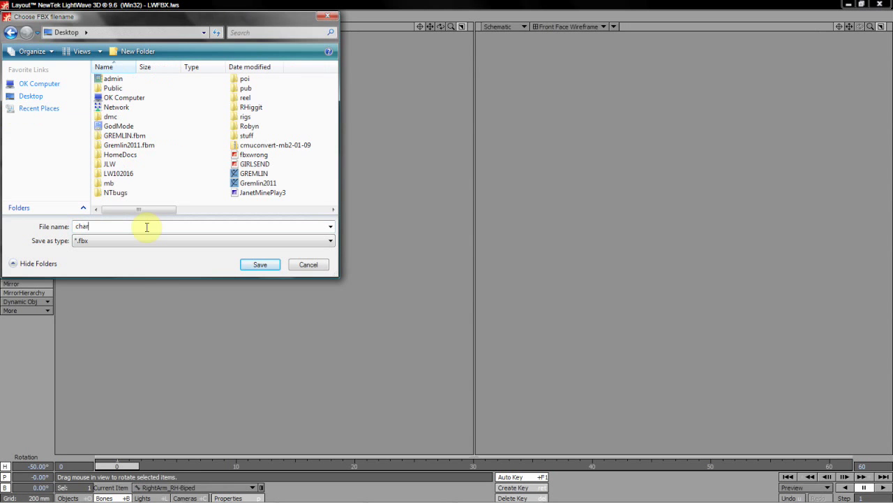
key(Return)
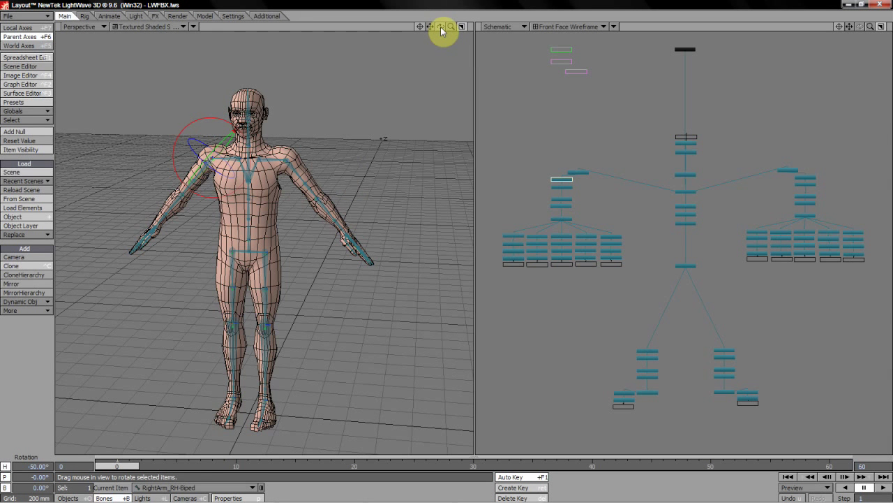